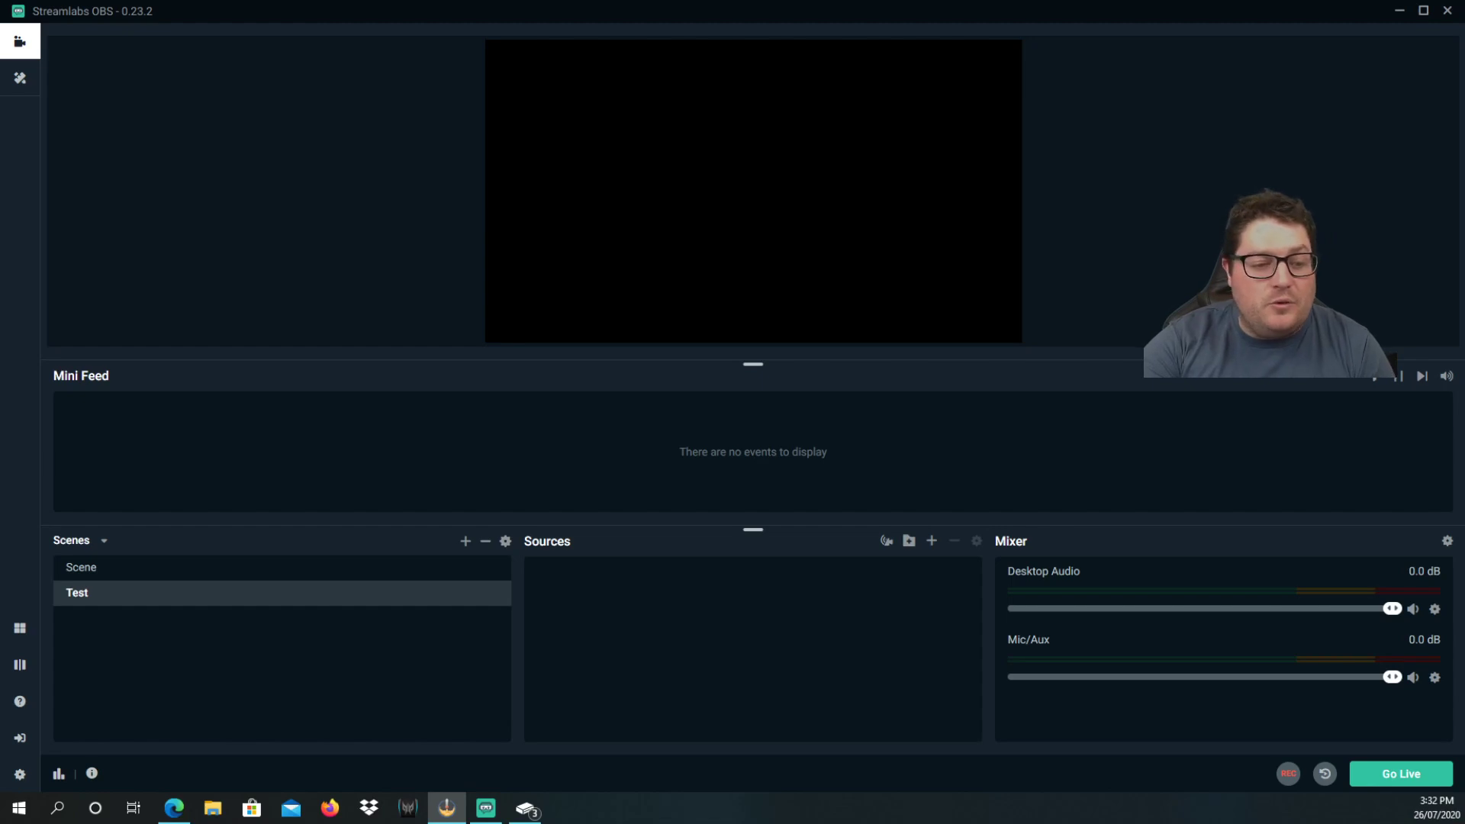
# - Skip the streaming sign-in, then start a new Display Capture source named 'Display Capture2'
pyautogui.click(20, 738)
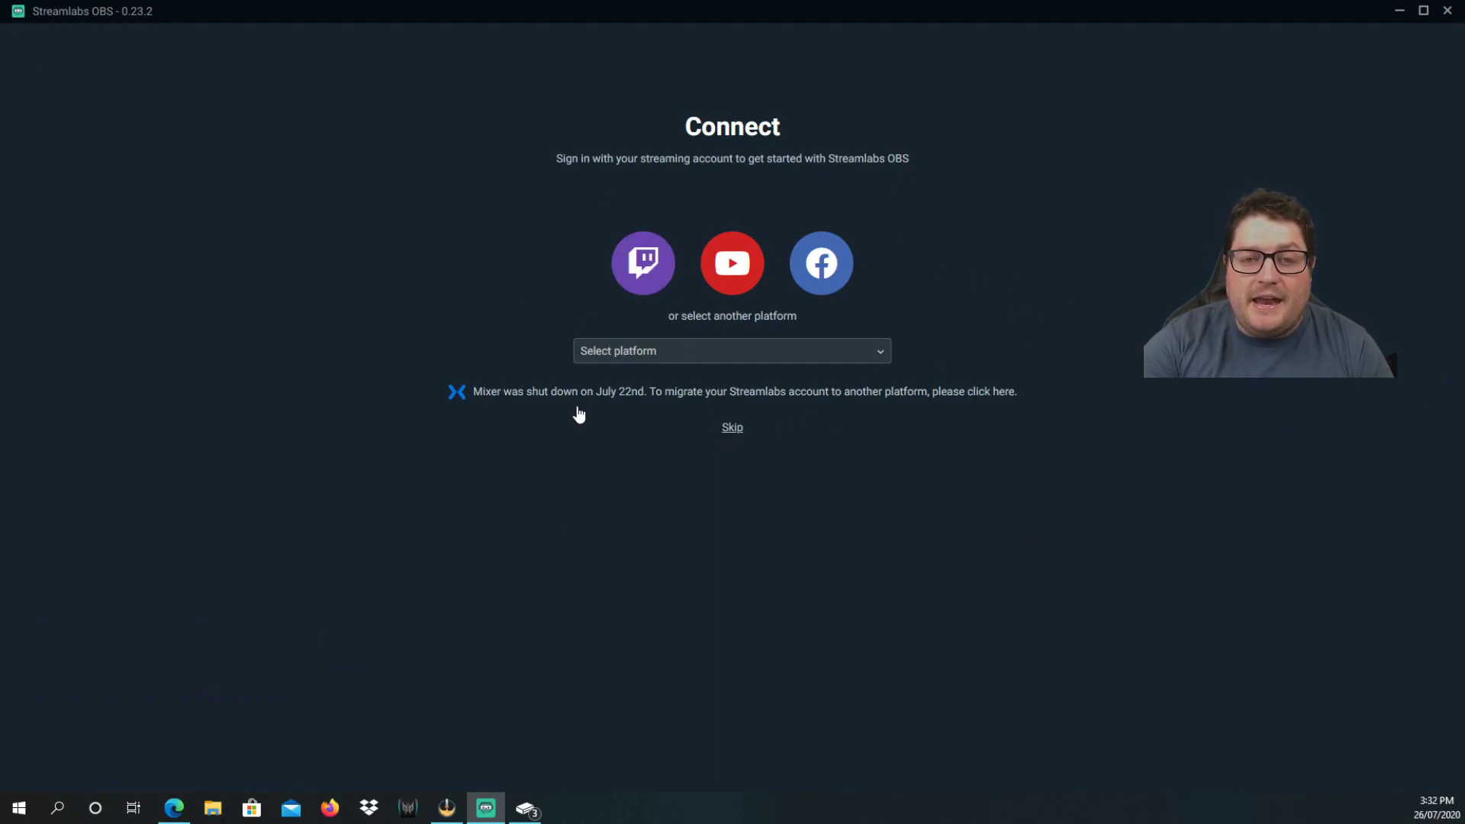
pyautogui.click(733, 430)
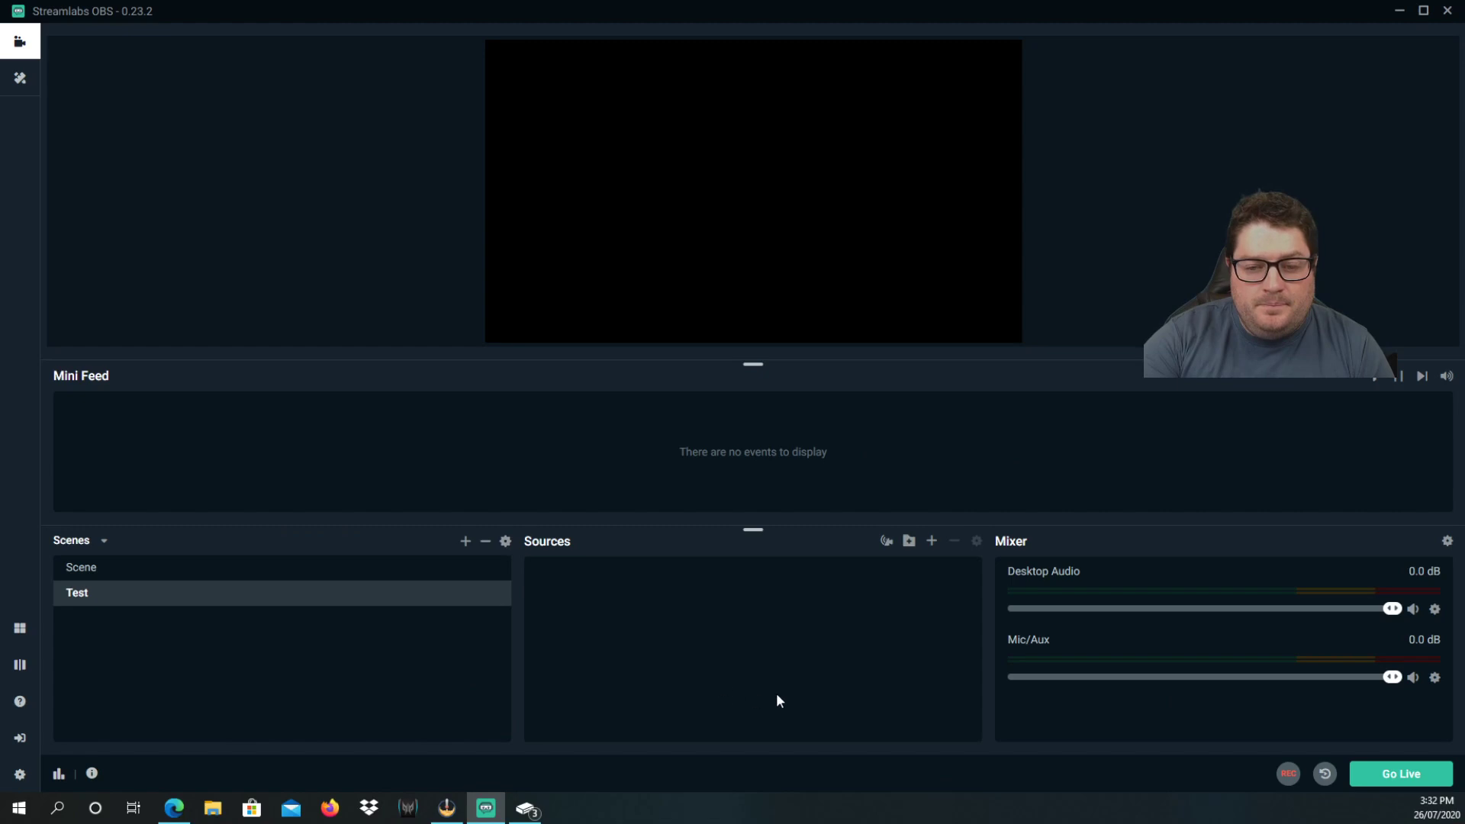
pyautogui.click(932, 543)
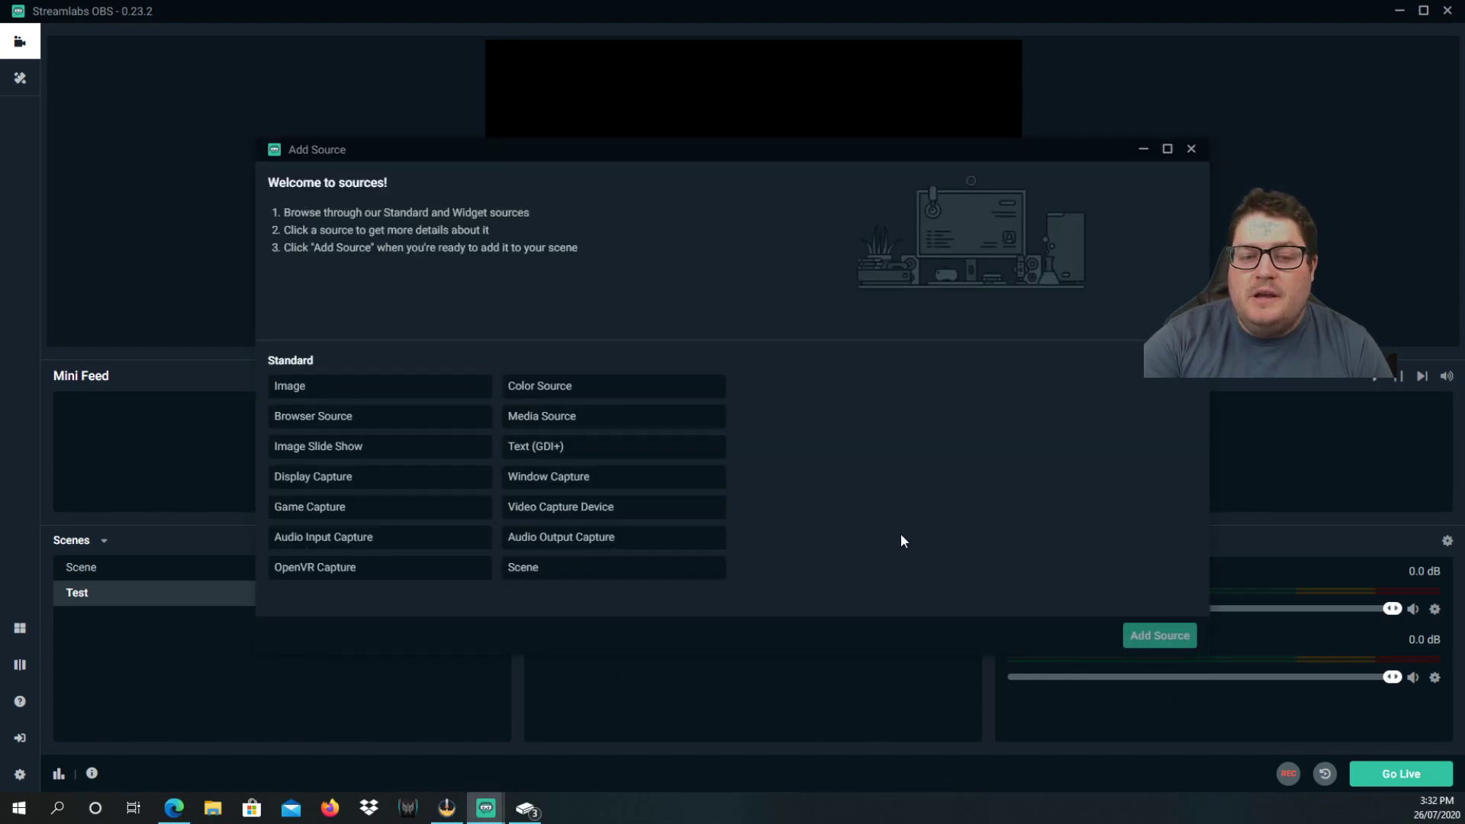
pyautogui.click(325, 478)
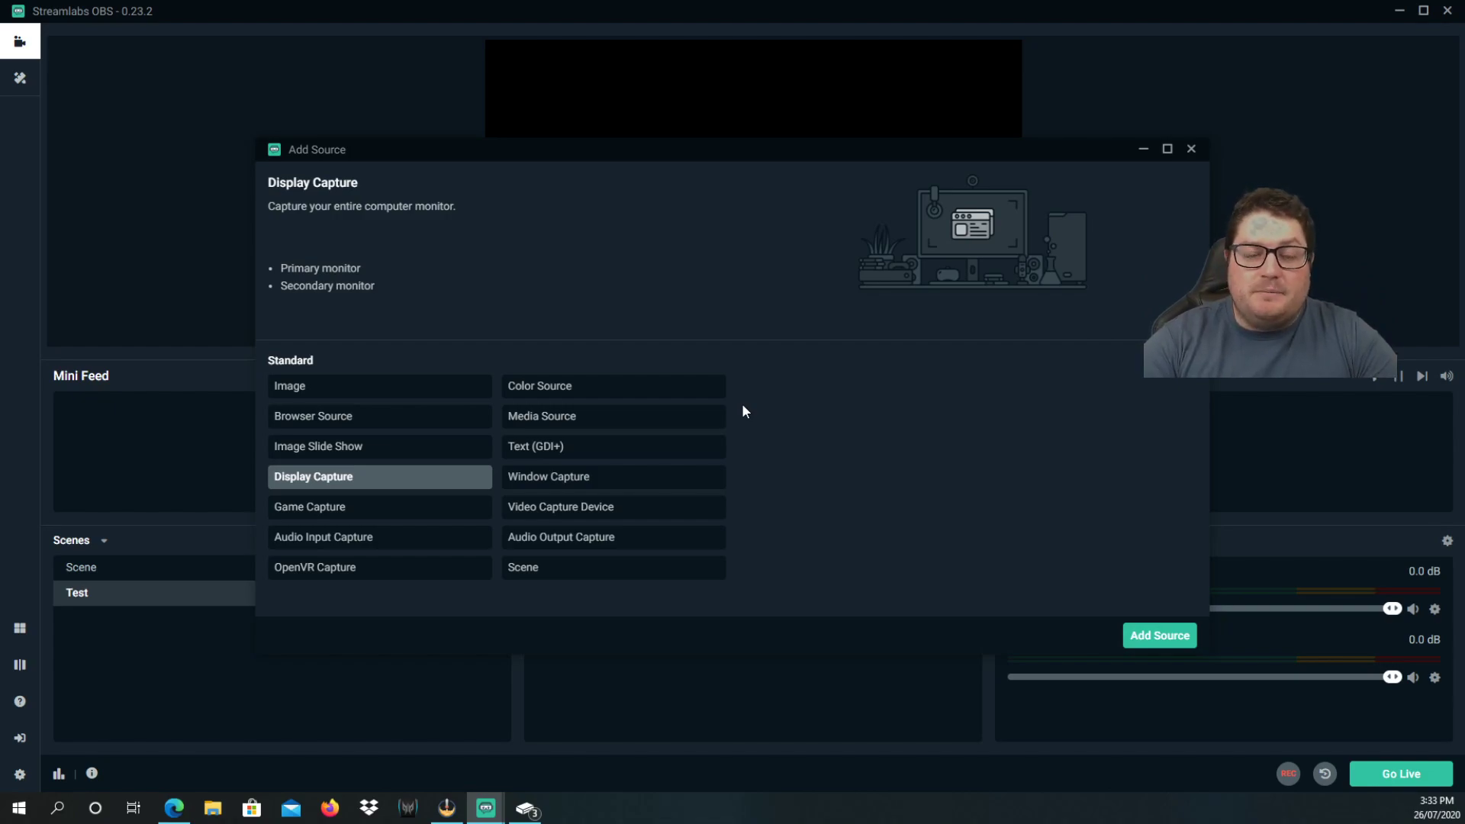
pyautogui.click(1174, 641)
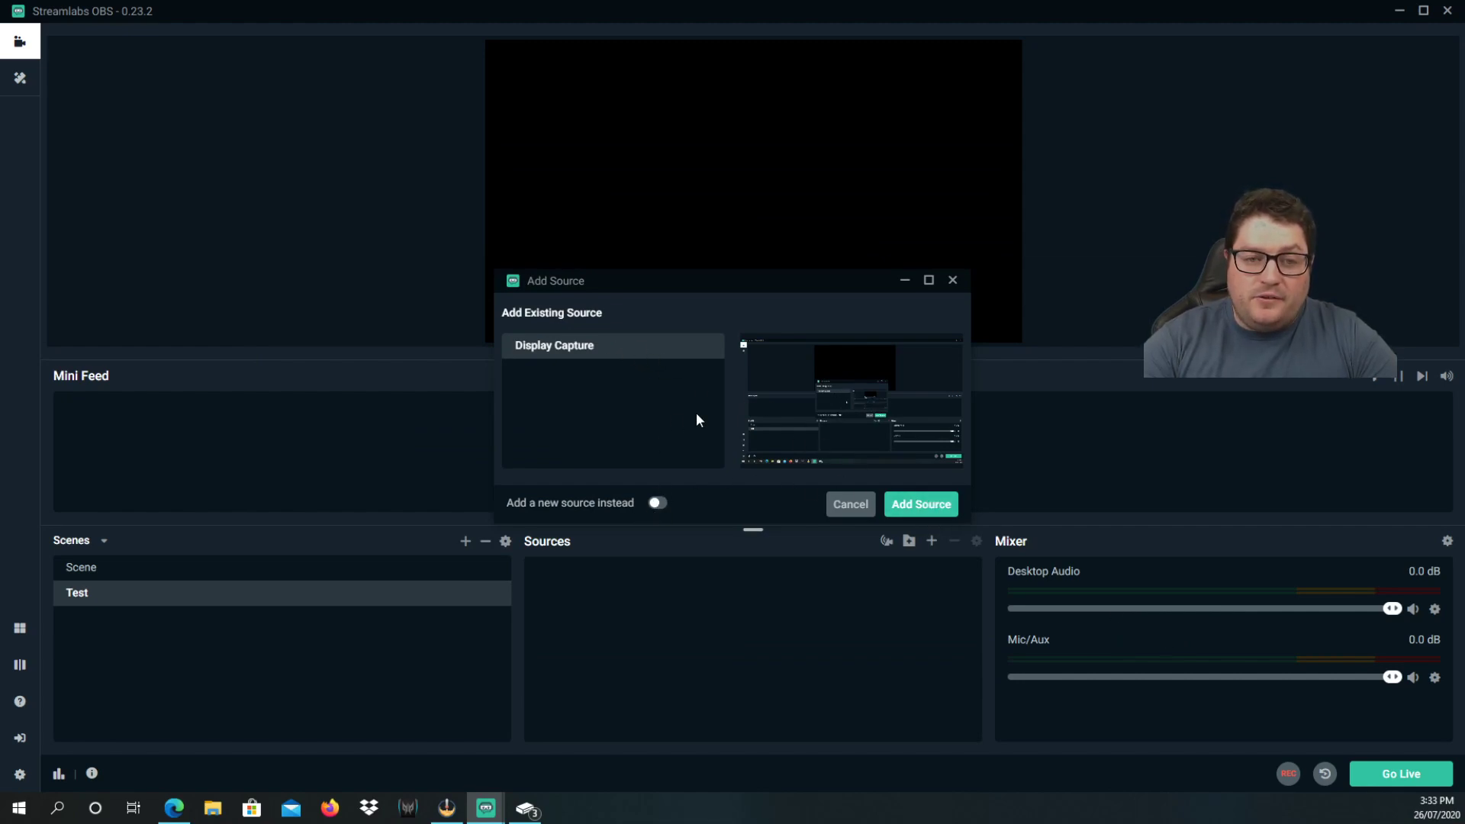
pyautogui.click(657, 503)
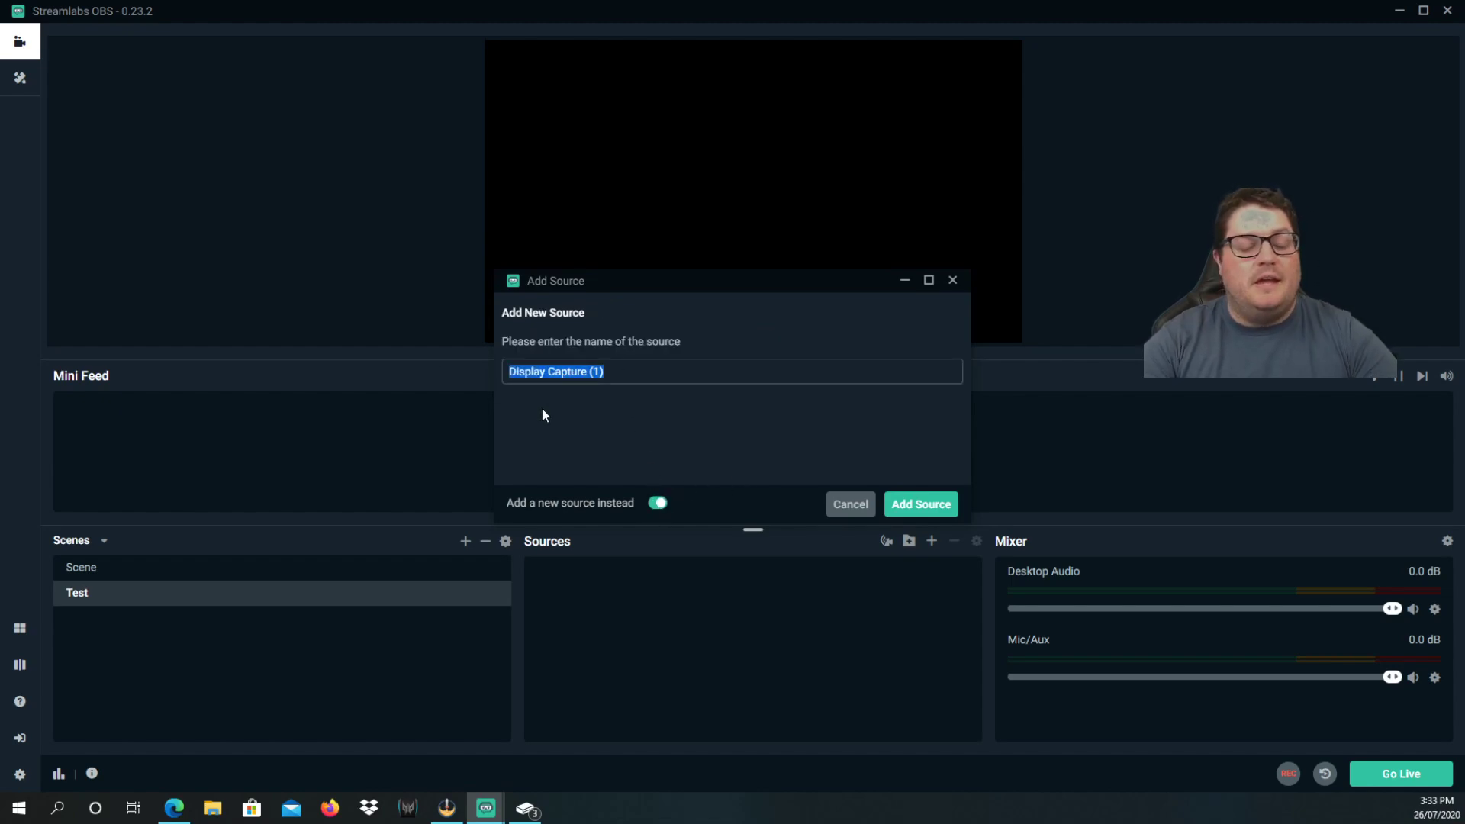
pyautogui.write('Displ')
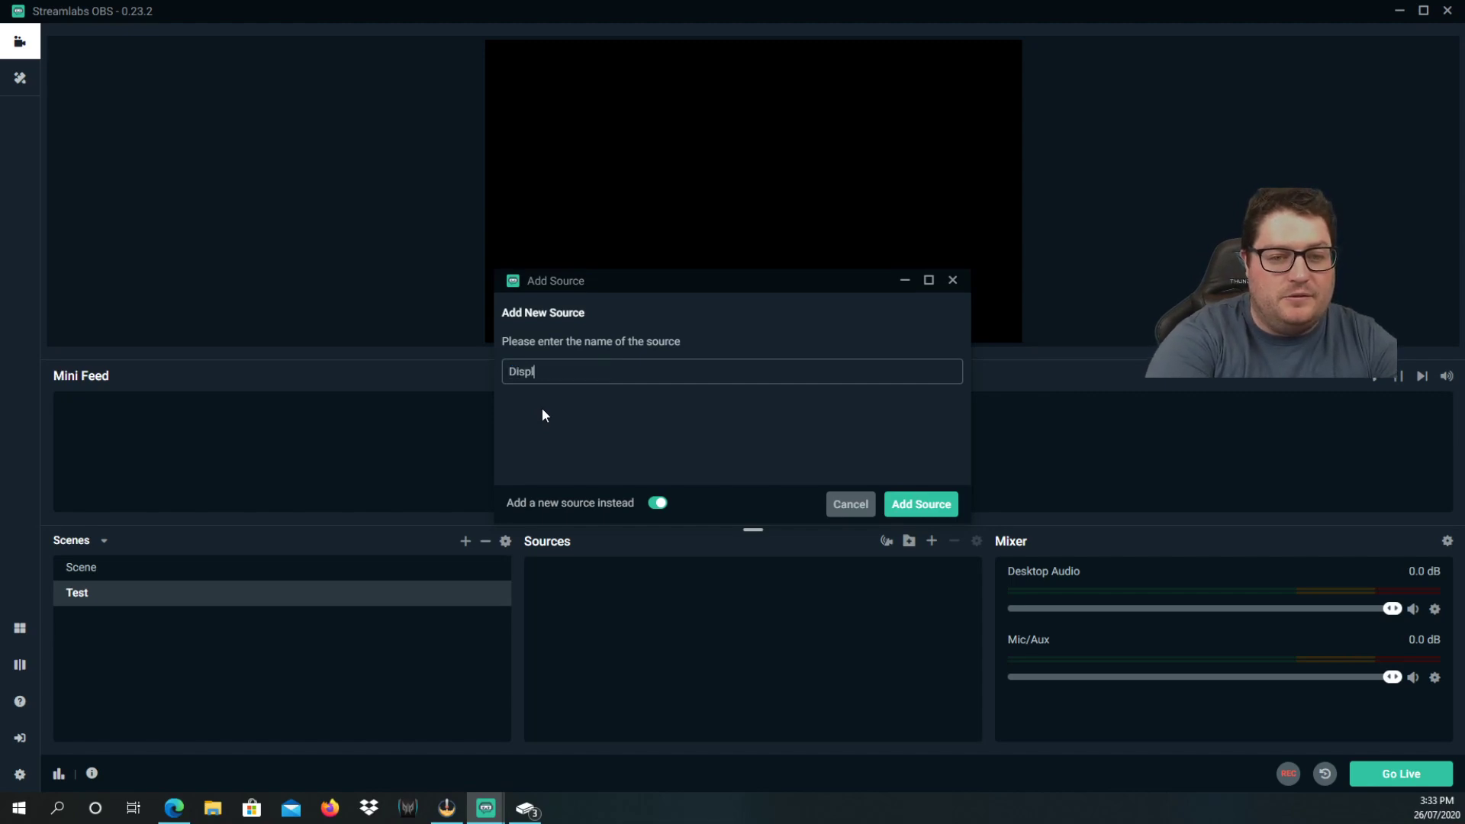
pyautogui.write('auy')
pyautogui.write('y C')
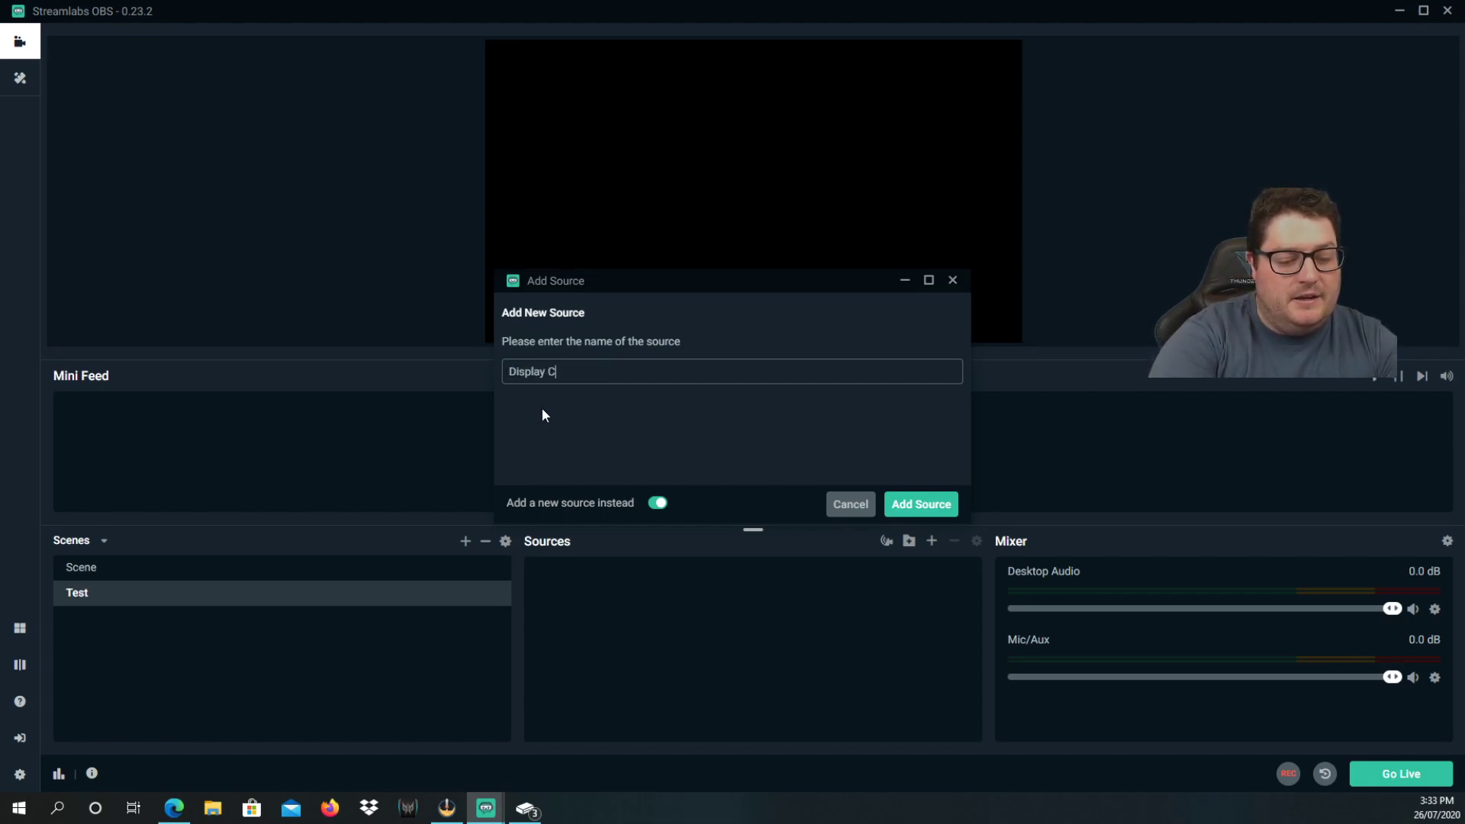
pyautogui.write('apture2')
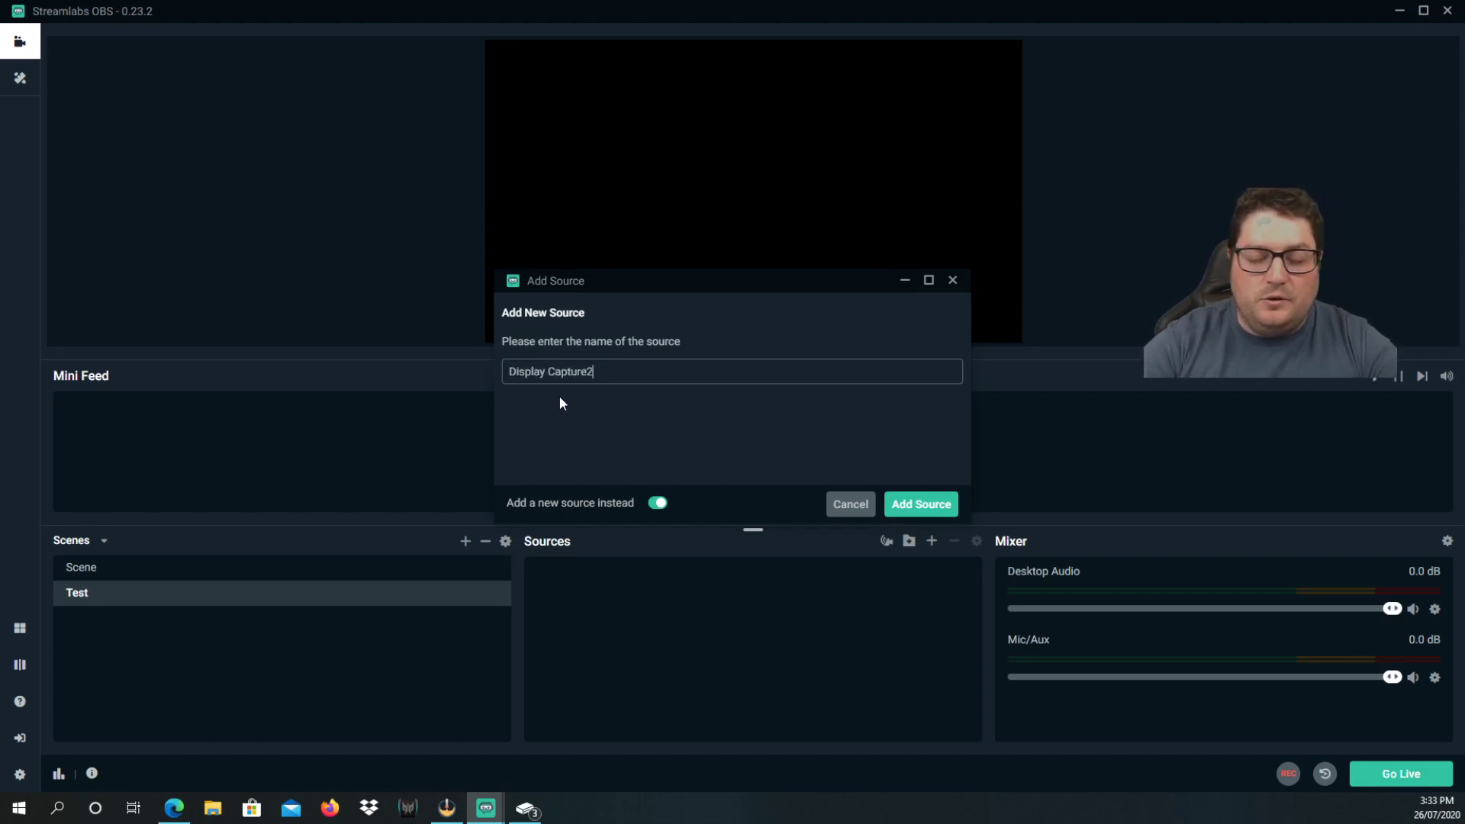
pyautogui.click(925, 507)
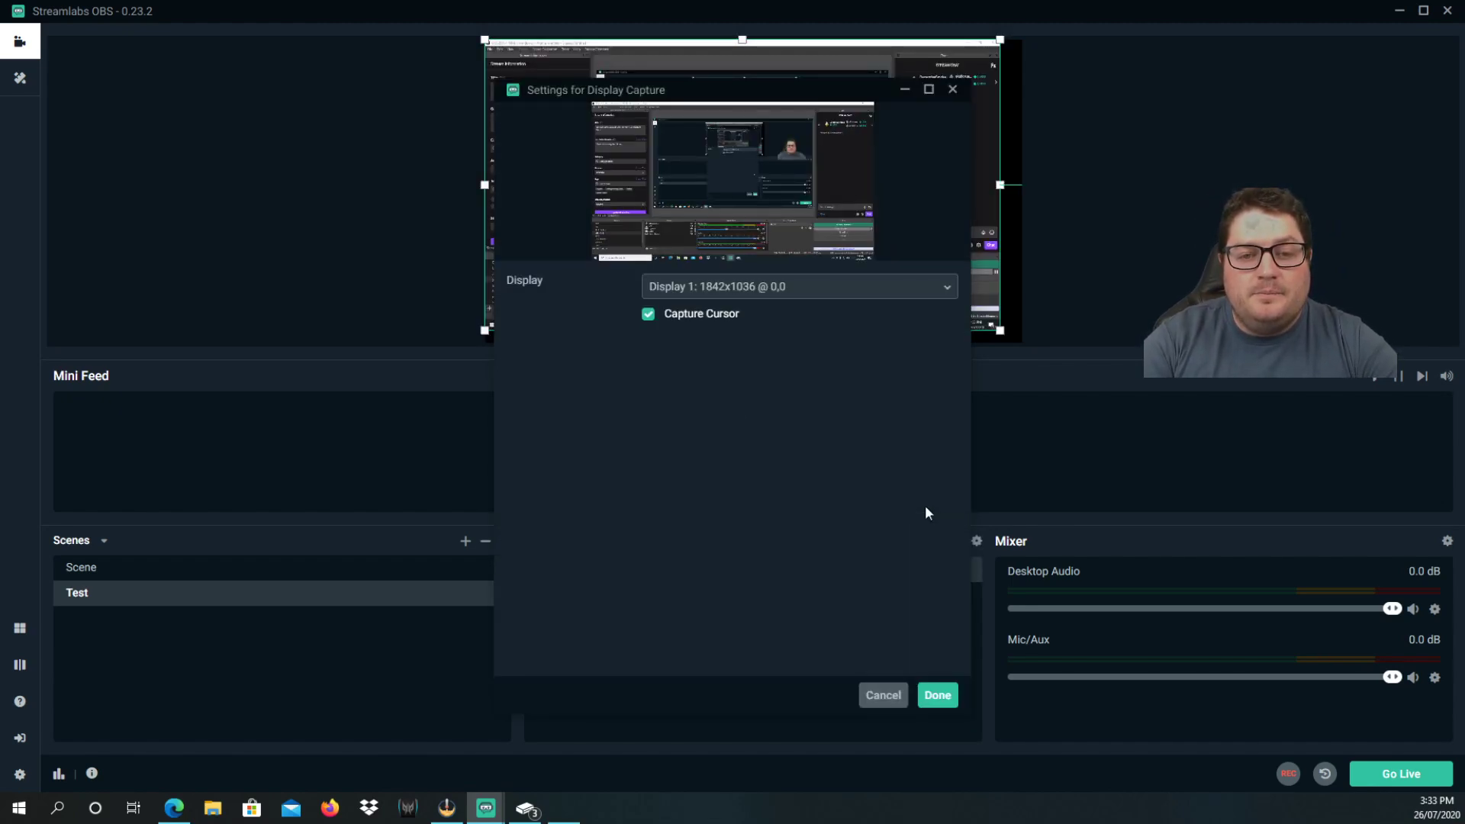
pyautogui.click(848, 287)
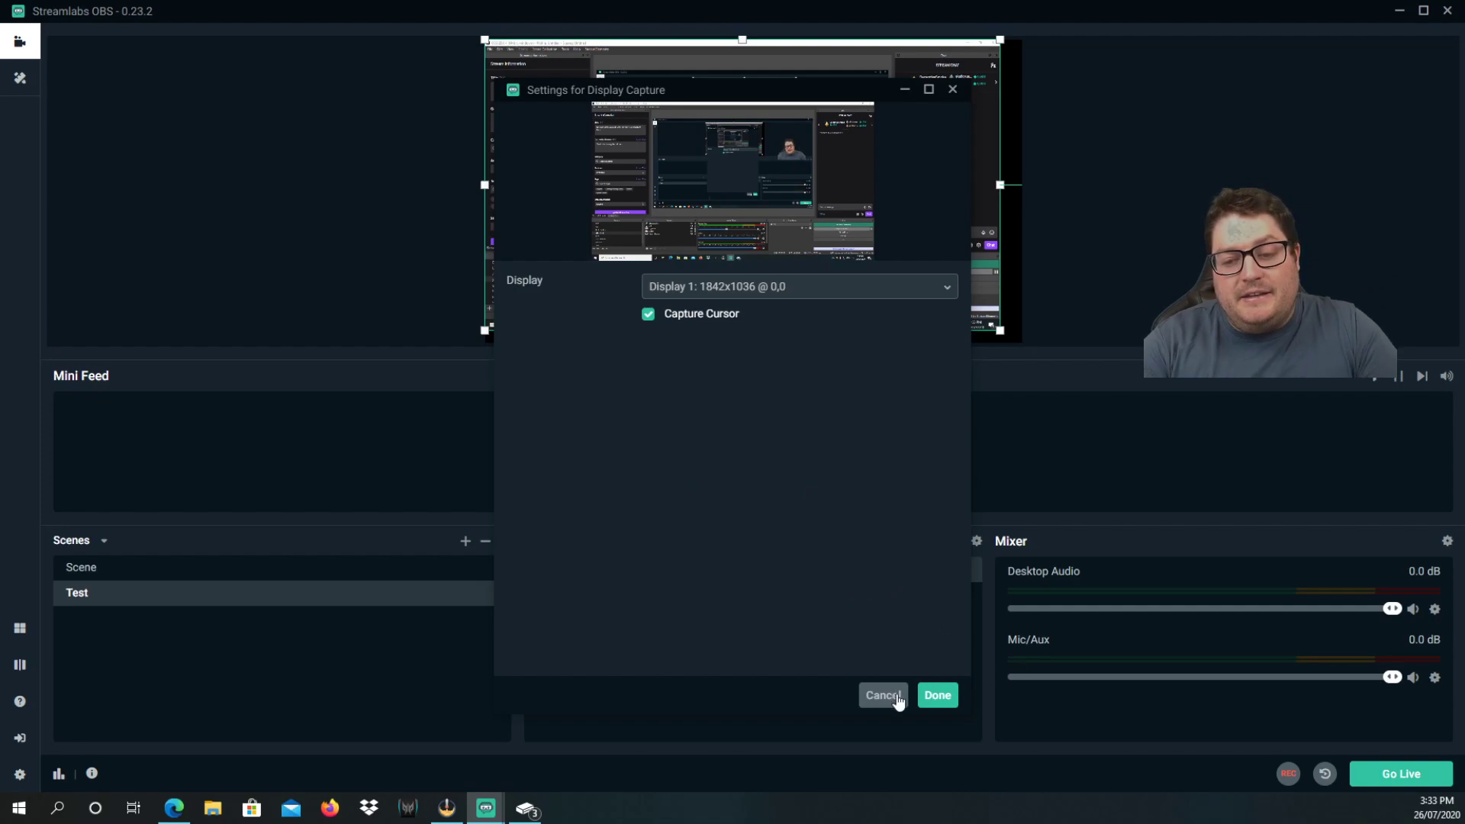
# - Keep Display 1 and fit Display Capture2 to the whole canvas with Transform > Fit to Screen
pyautogui.click(941, 697)
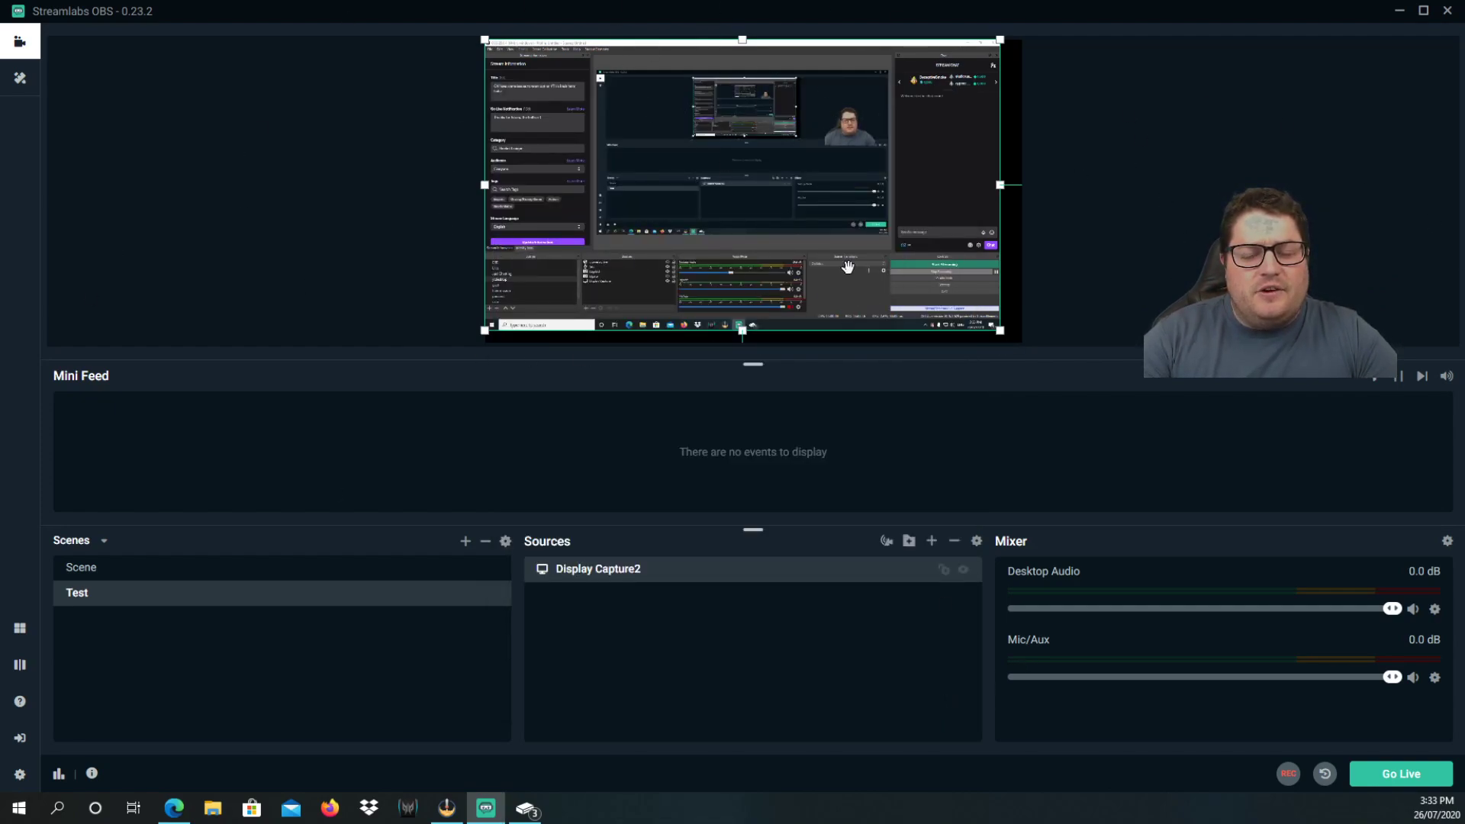
pyautogui.rightClick(786, 157)
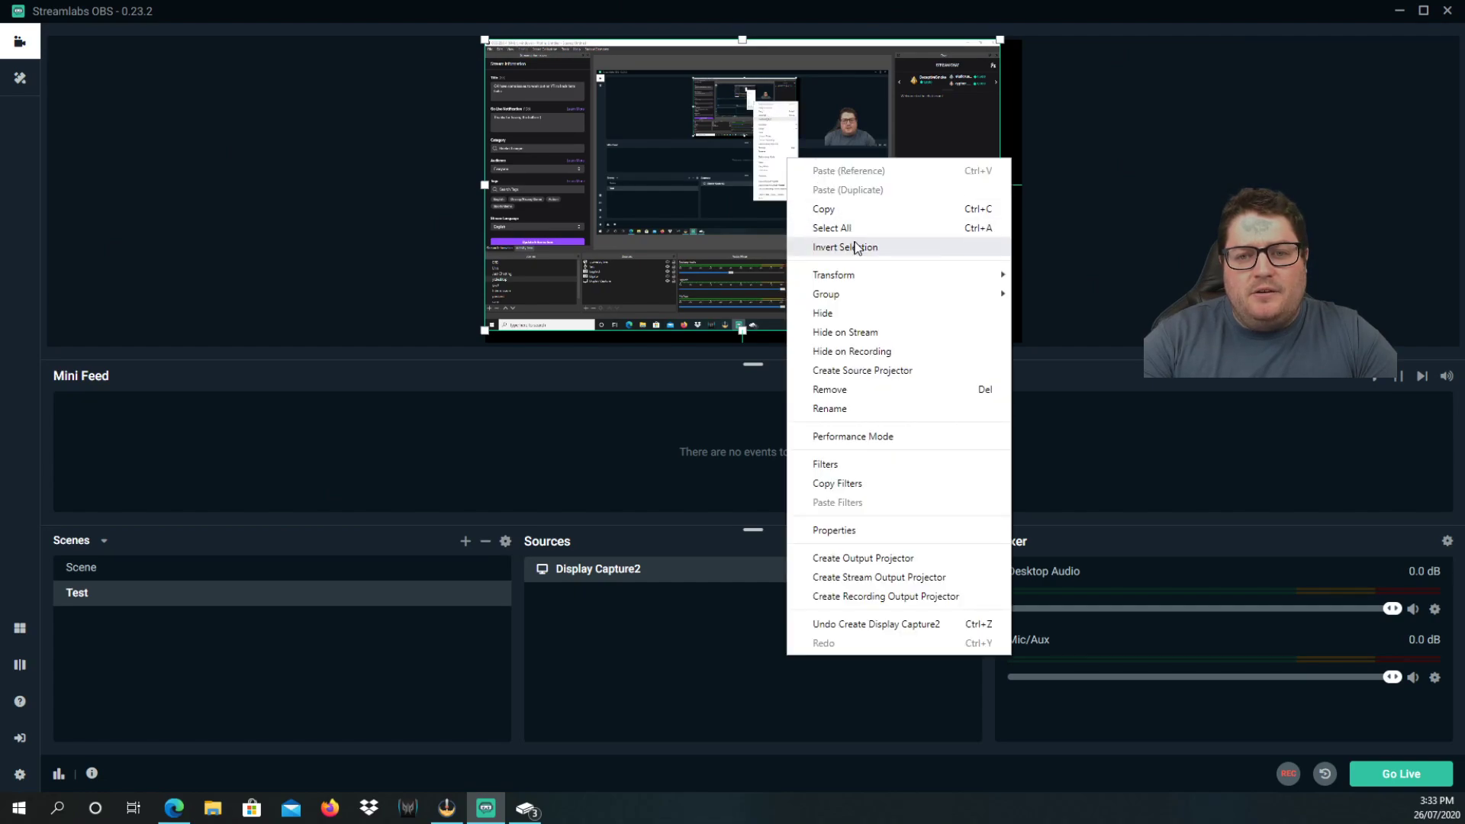
pyautogui.moveTo(876, 275)
pyautogui.click(1068, 337)
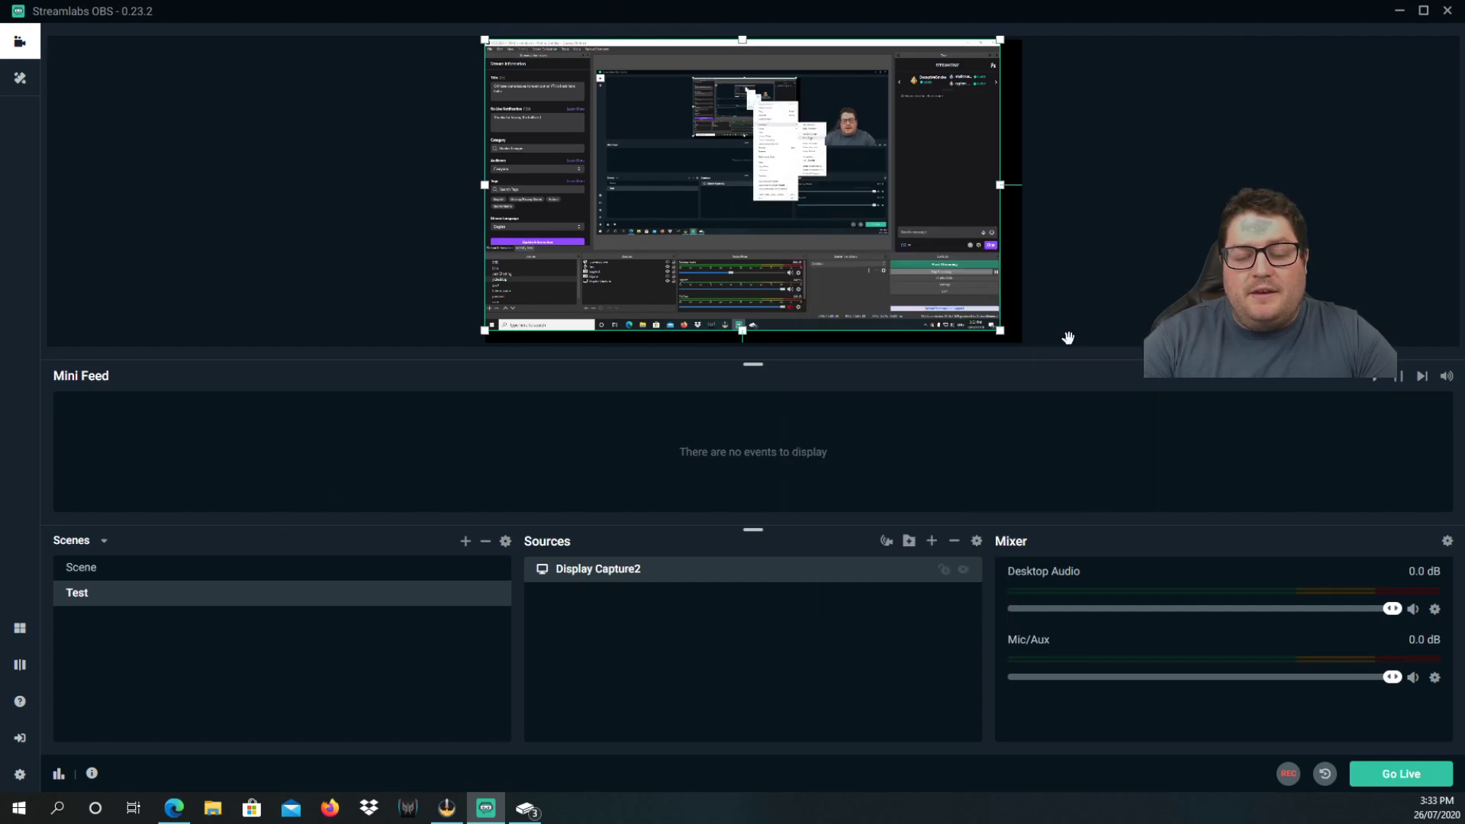
pyautogui.click(1107, 202)
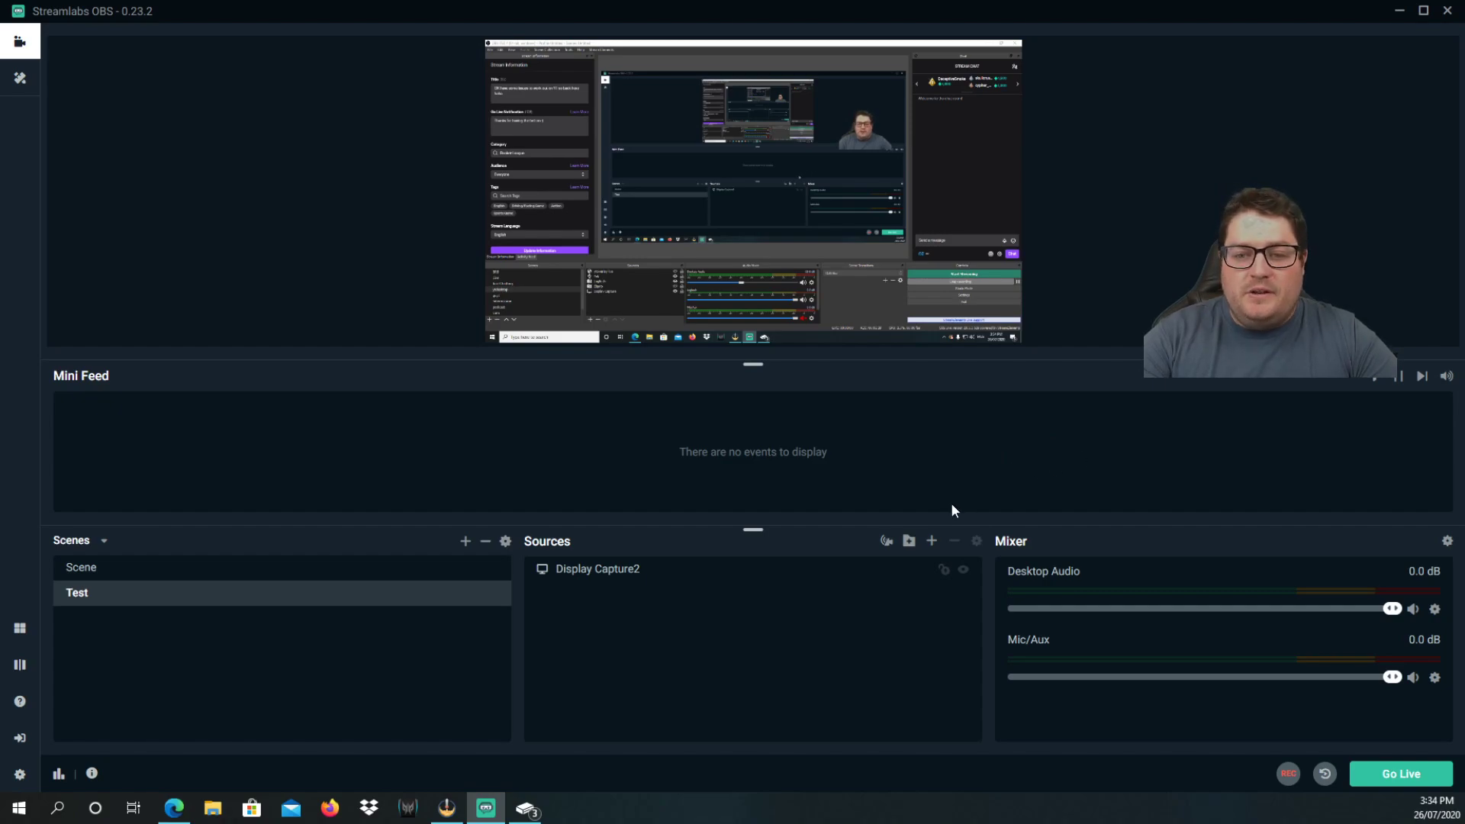
# - Add an Image source with the default name Image and browse to the Australian flag file
pyautogui.click(932, 541)
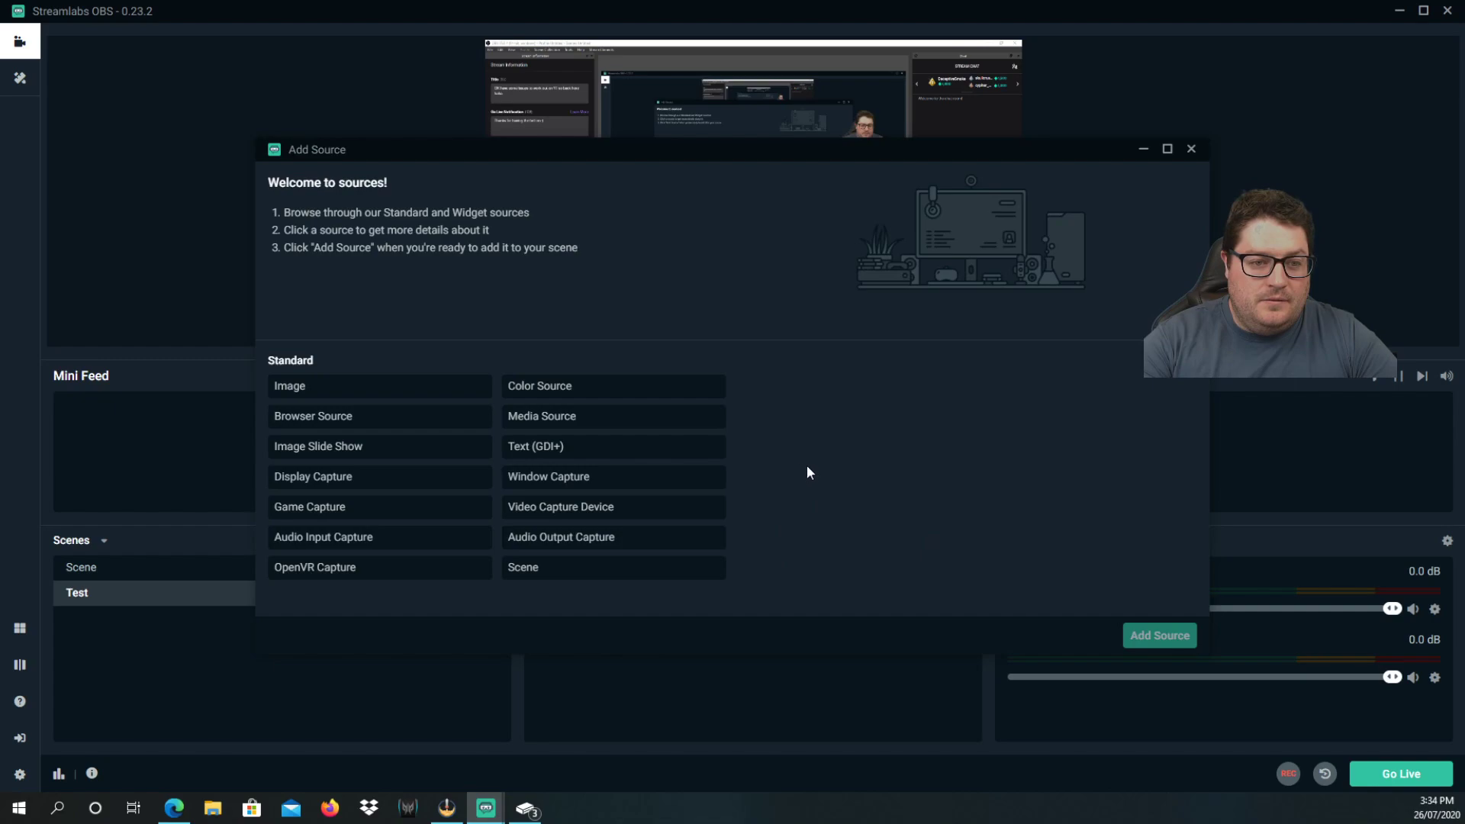
pyautogui.click(408, 386)
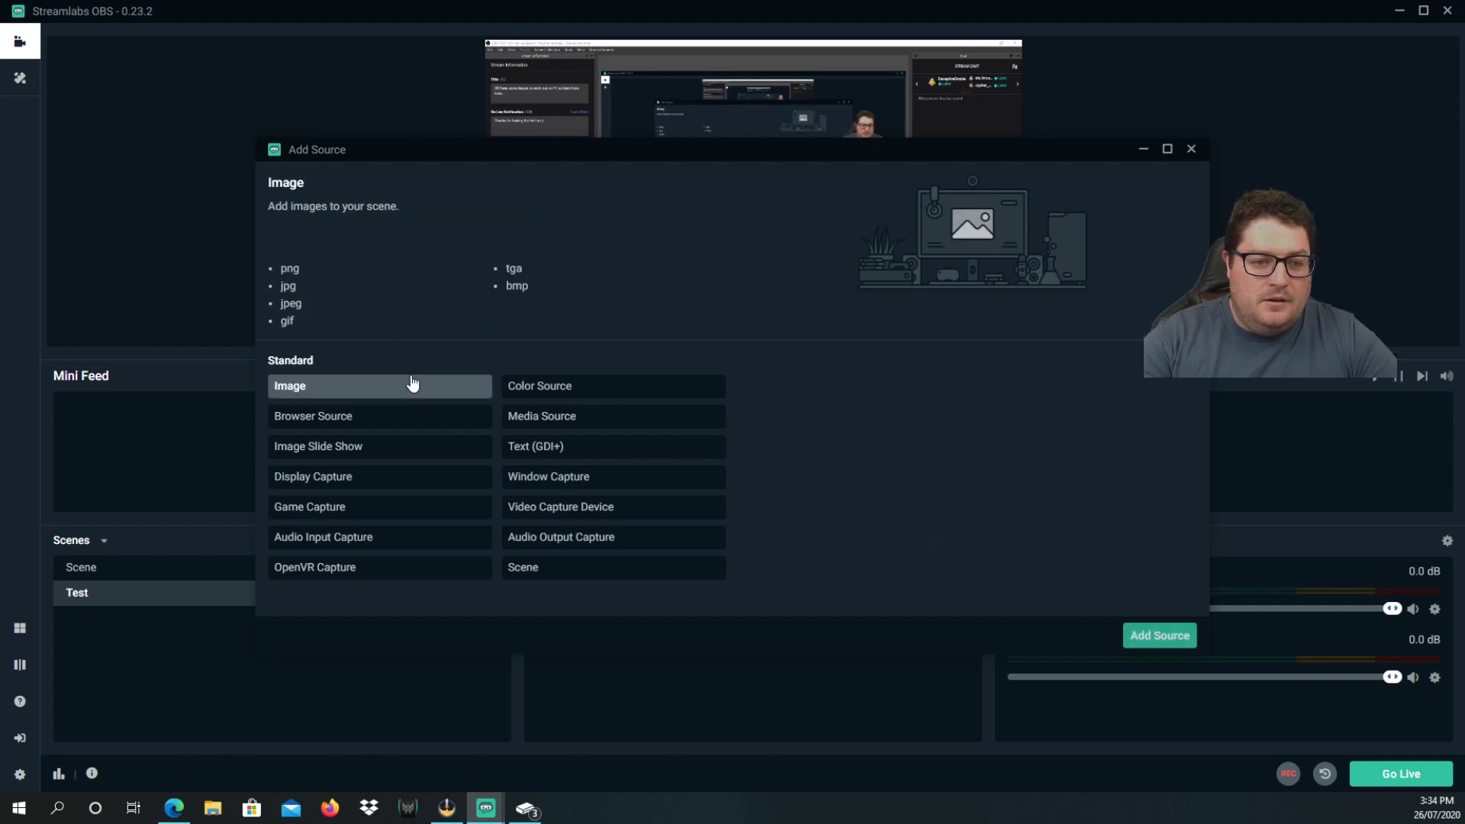
pyautogui.click(1131, 640)
pyautogui.click(853, 506)
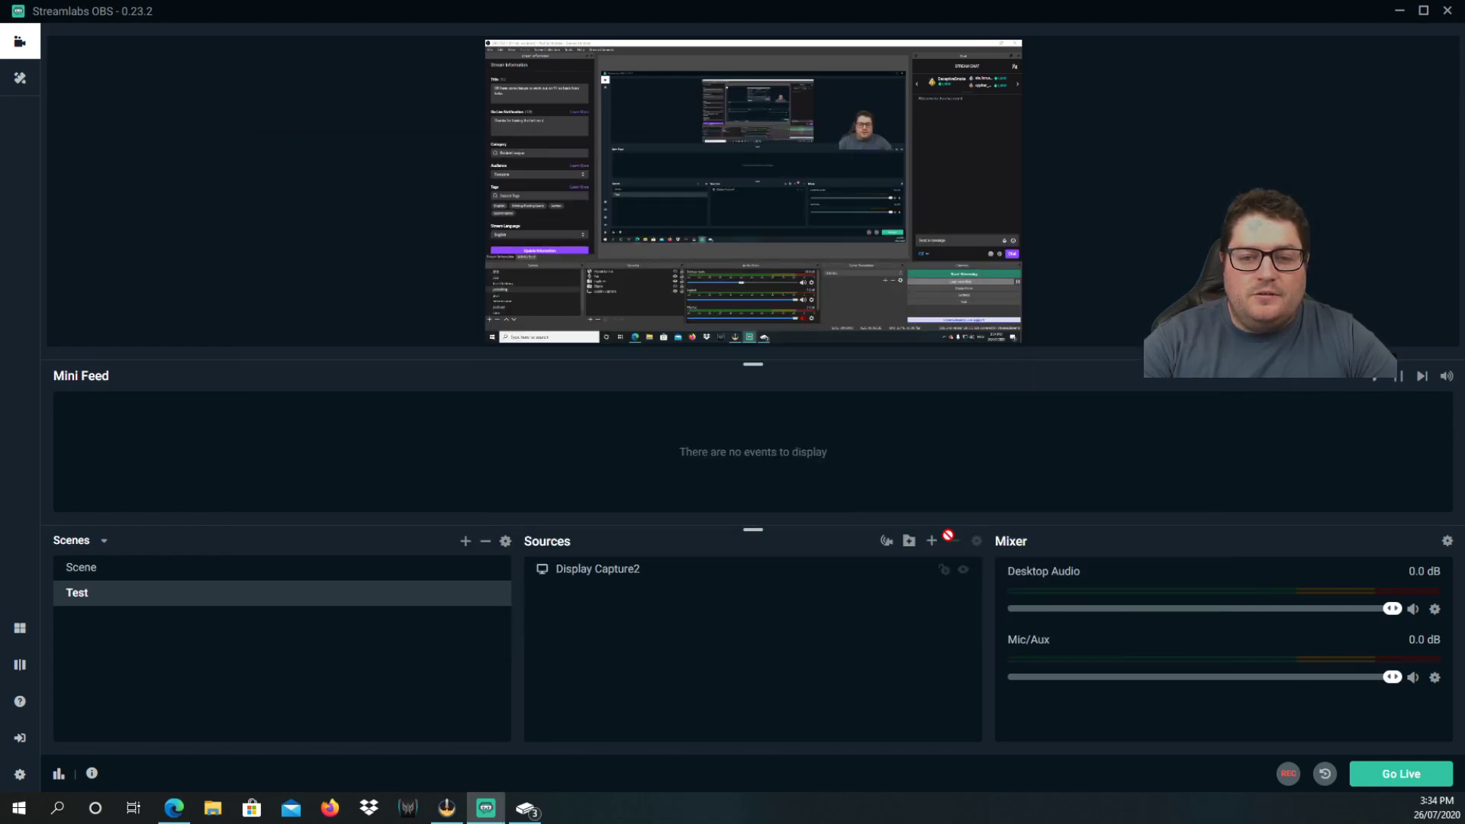
pyautogui.click(931, 542)
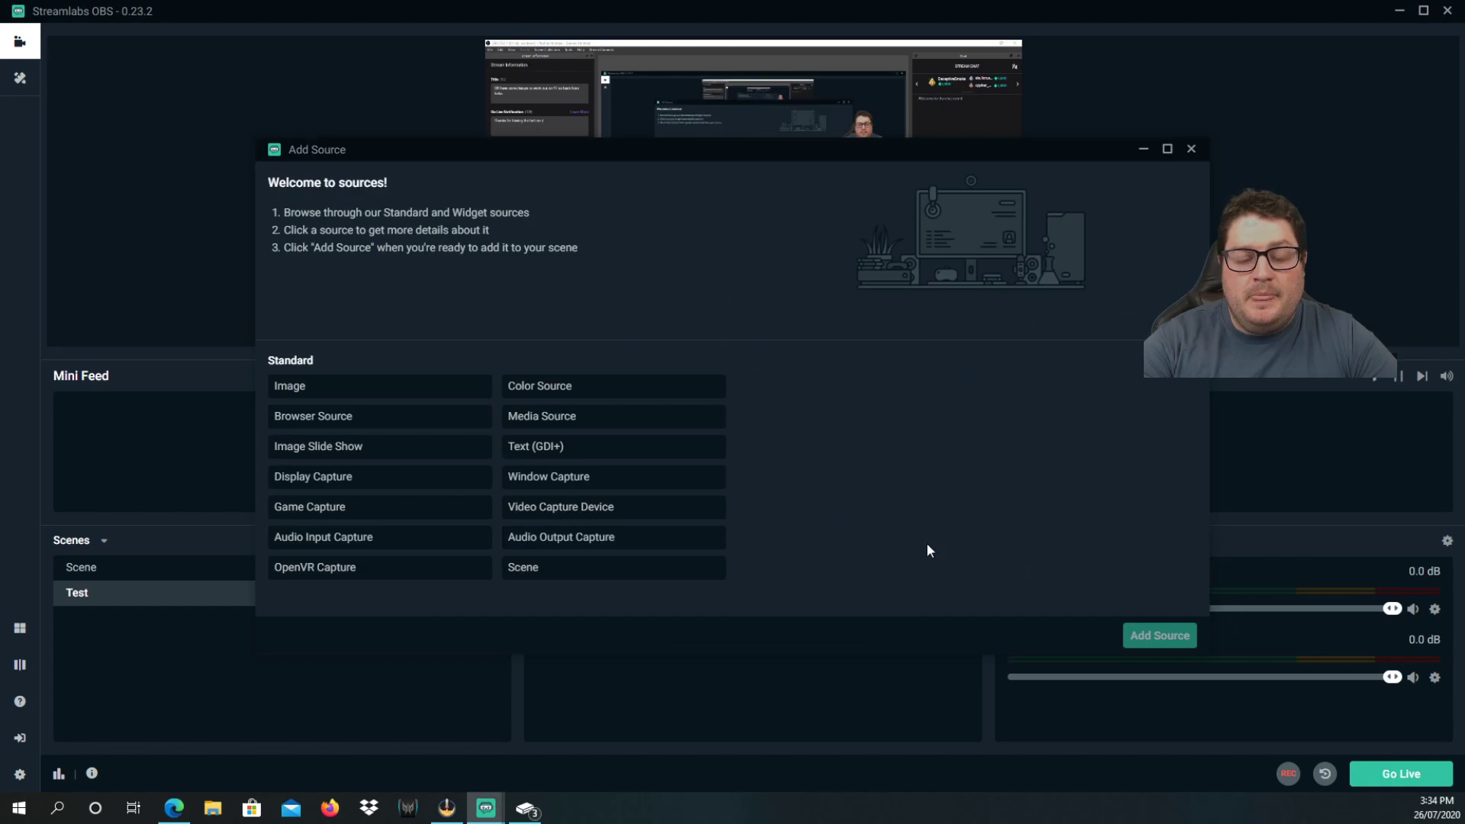
pyautogui.click(376, 397)
pyautogui.click(1142, 639)
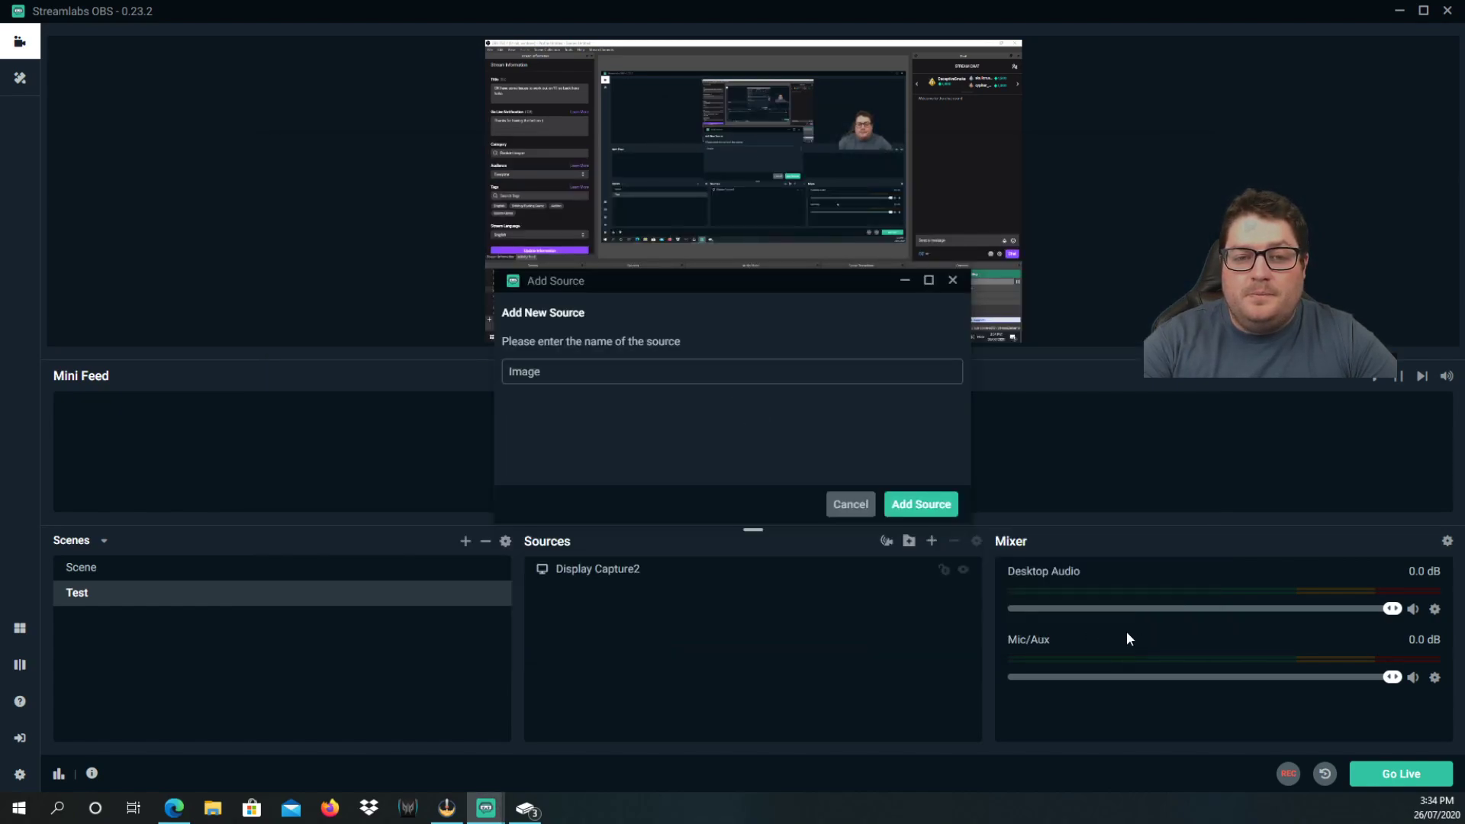
pyautogui.click(935, 508)
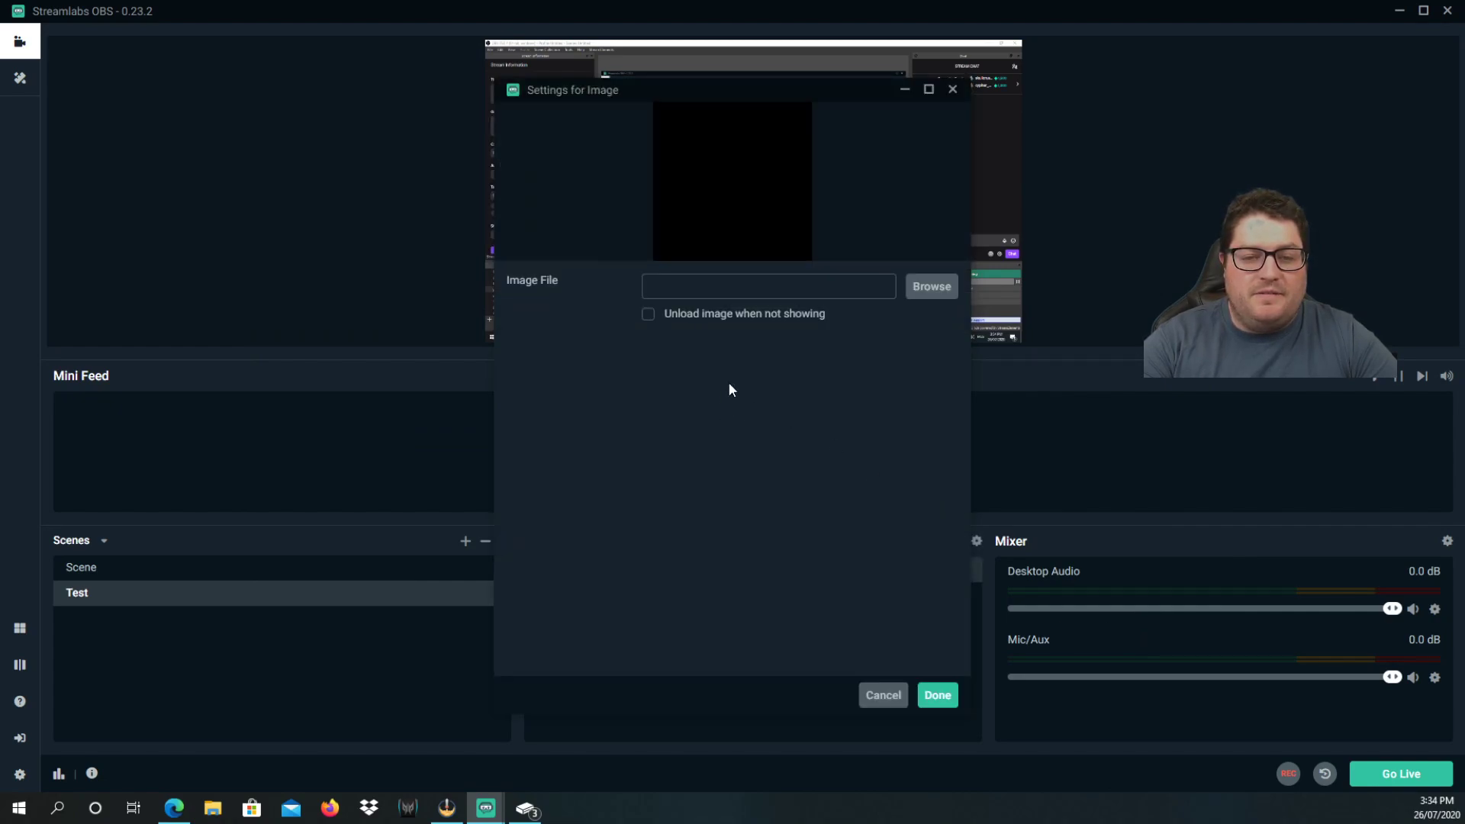
pyautogui.click(932, 286)
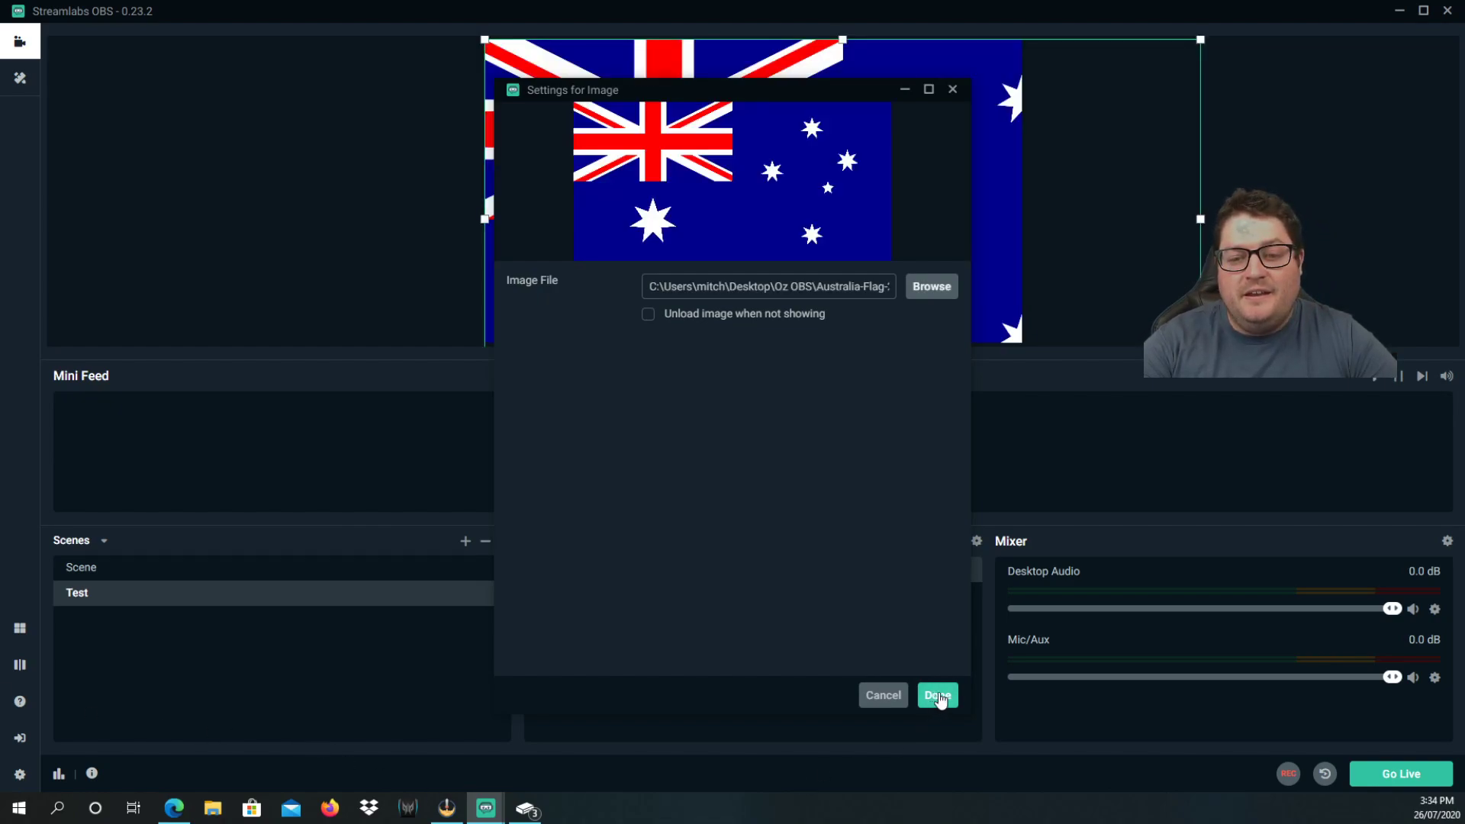
# - Confirm the flag image settings and lock Display Capture2 in place
pyautogui.click(938, 695)
pyautogui.moveTo(1141, 305); pyautogui.dragTo(636, 63)
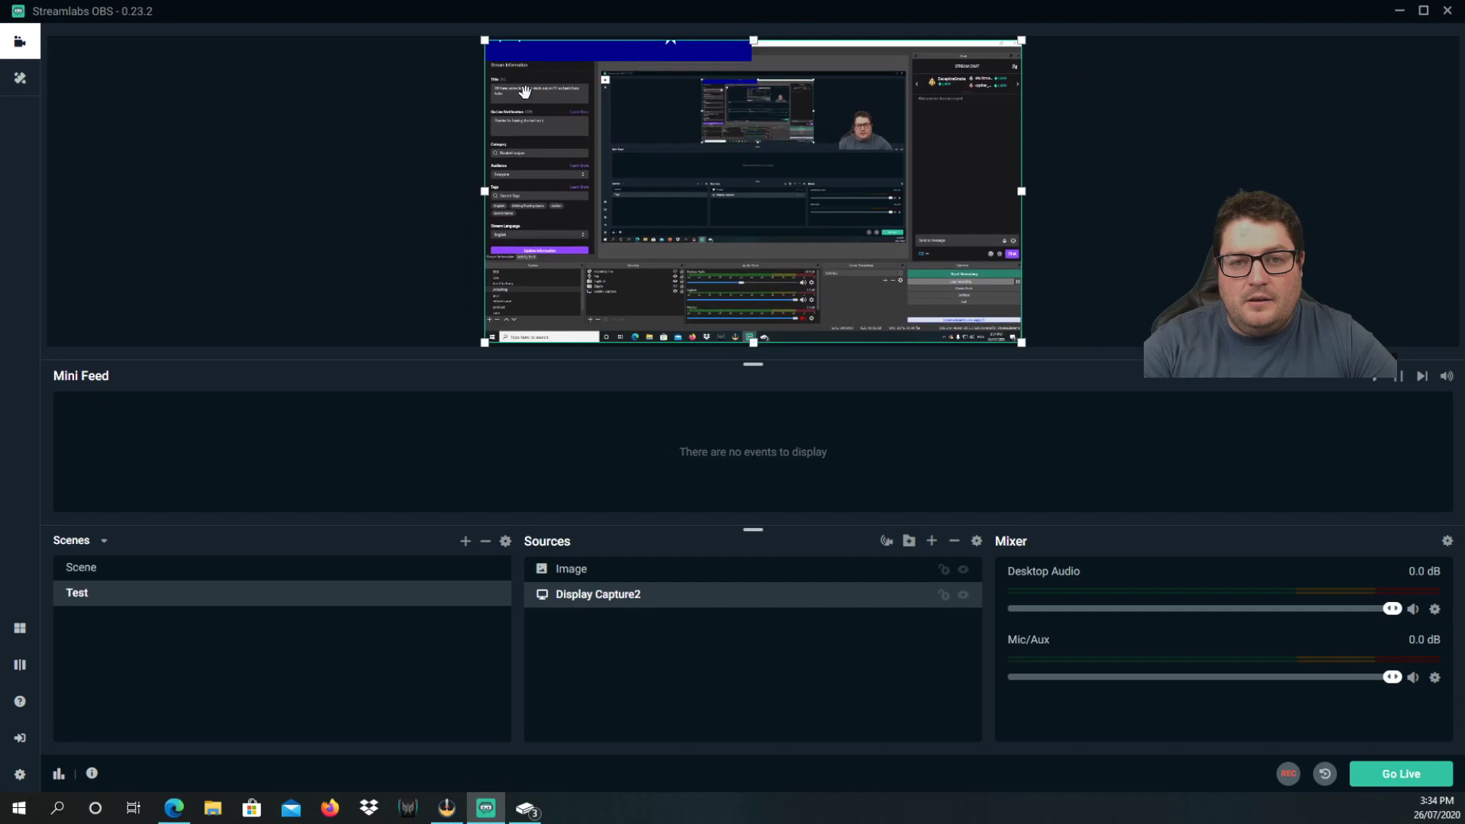
pyautogui.click(964, 595)
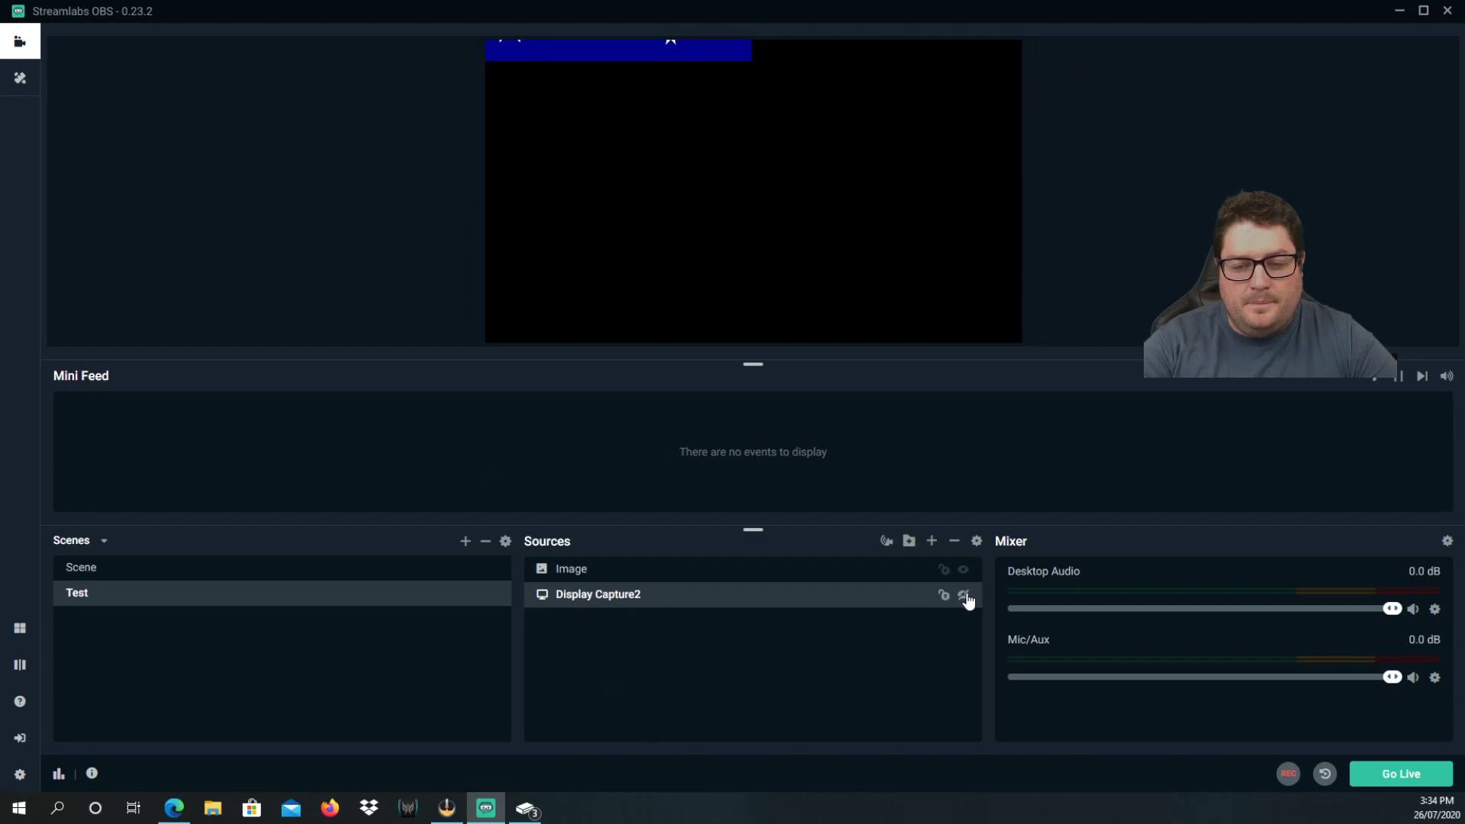
pyautogui.click(963, 595)
pyautogui.click(946, 595)
# - Shrink the flag into the top-left corner, keeping Image layered above Display Capture2
pyautogui.moveTo(595, 54); pyautogui.dragTo(732, 268)
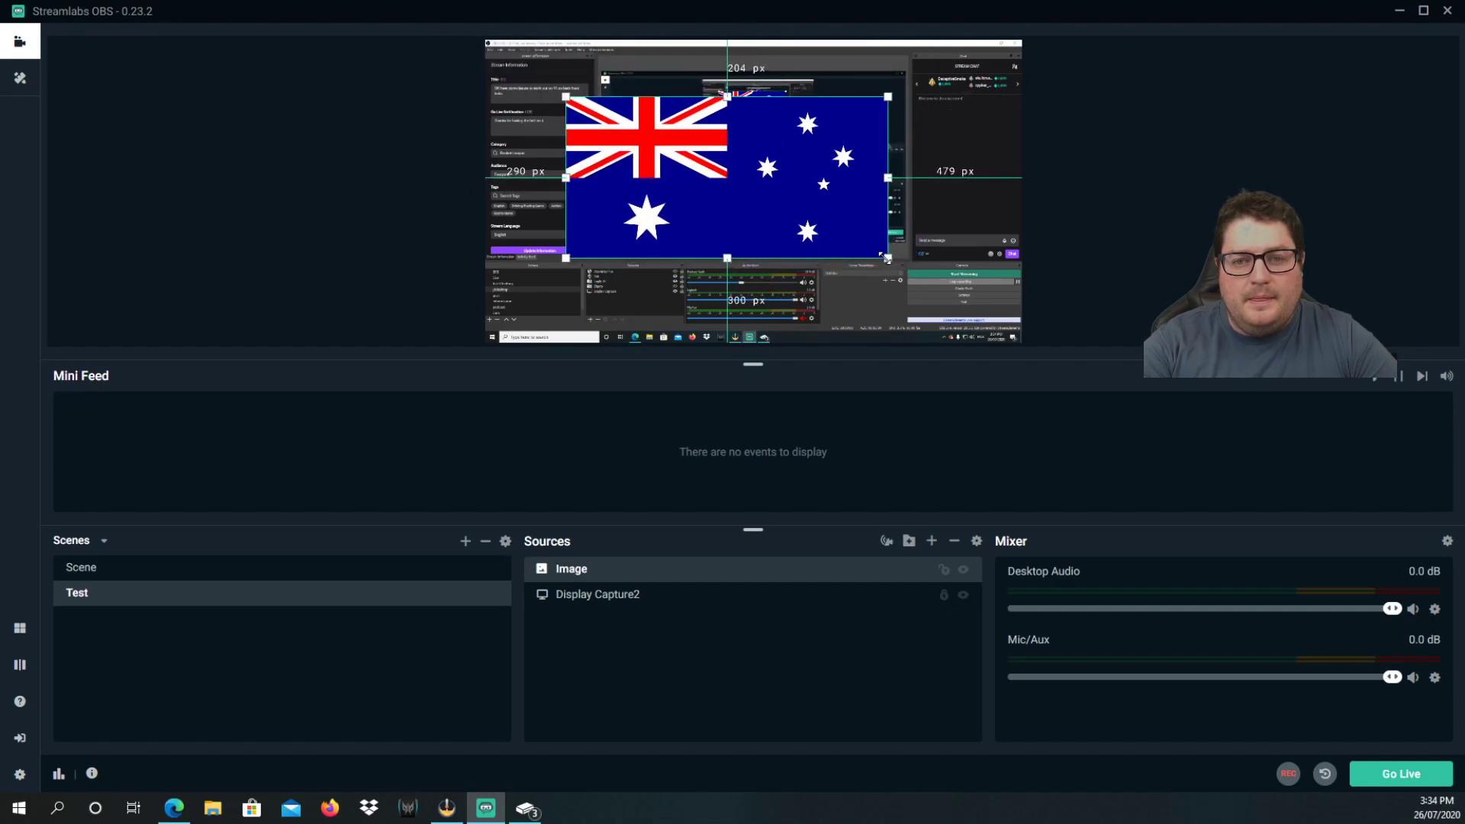
pyautogui.moveTo(878, 261); pyautogui.dragTo(667, 144)
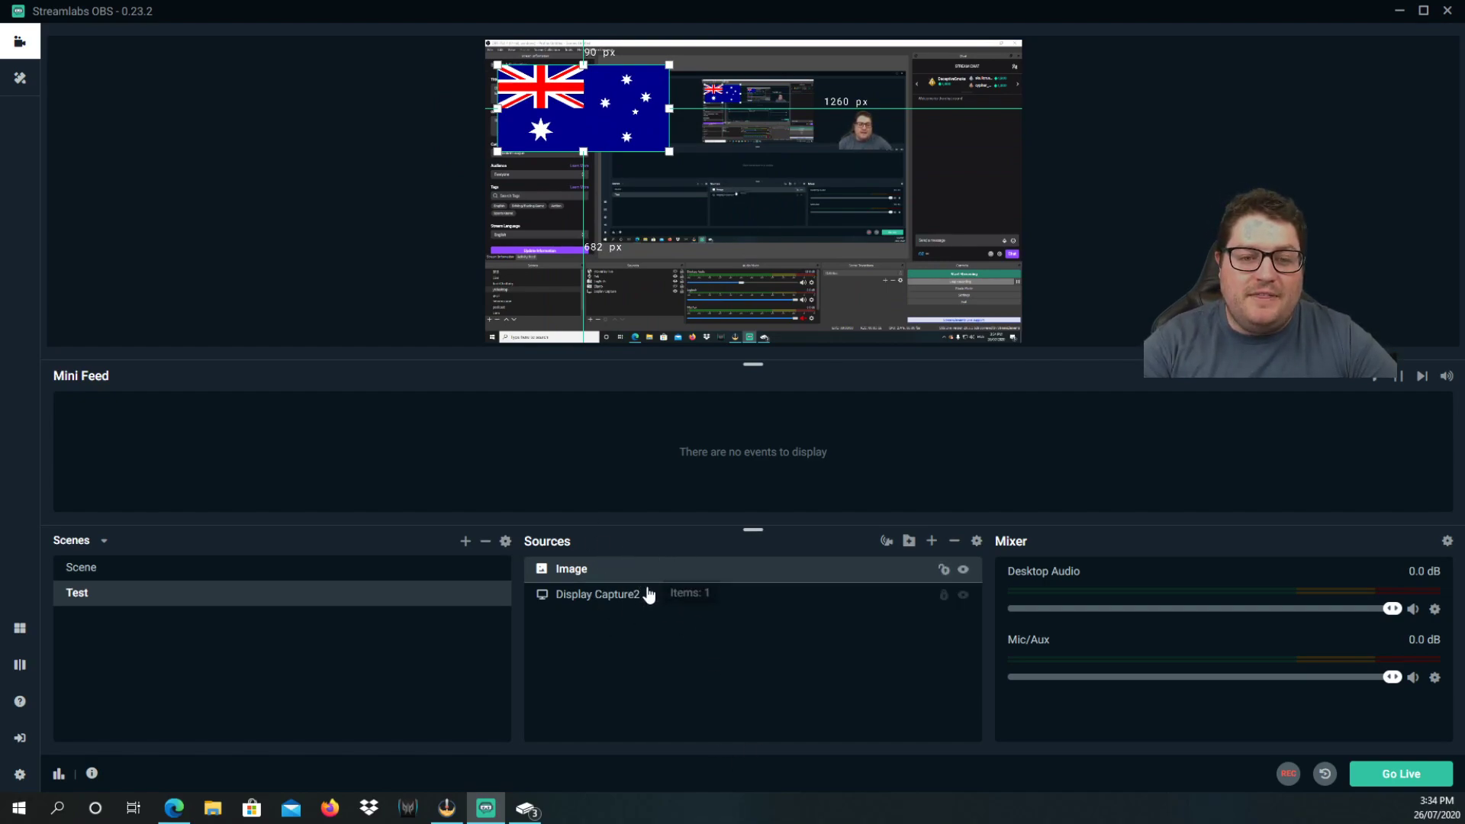
pyautogui.moveTo(652, 611); pyautogui.dragTo(660, 611)
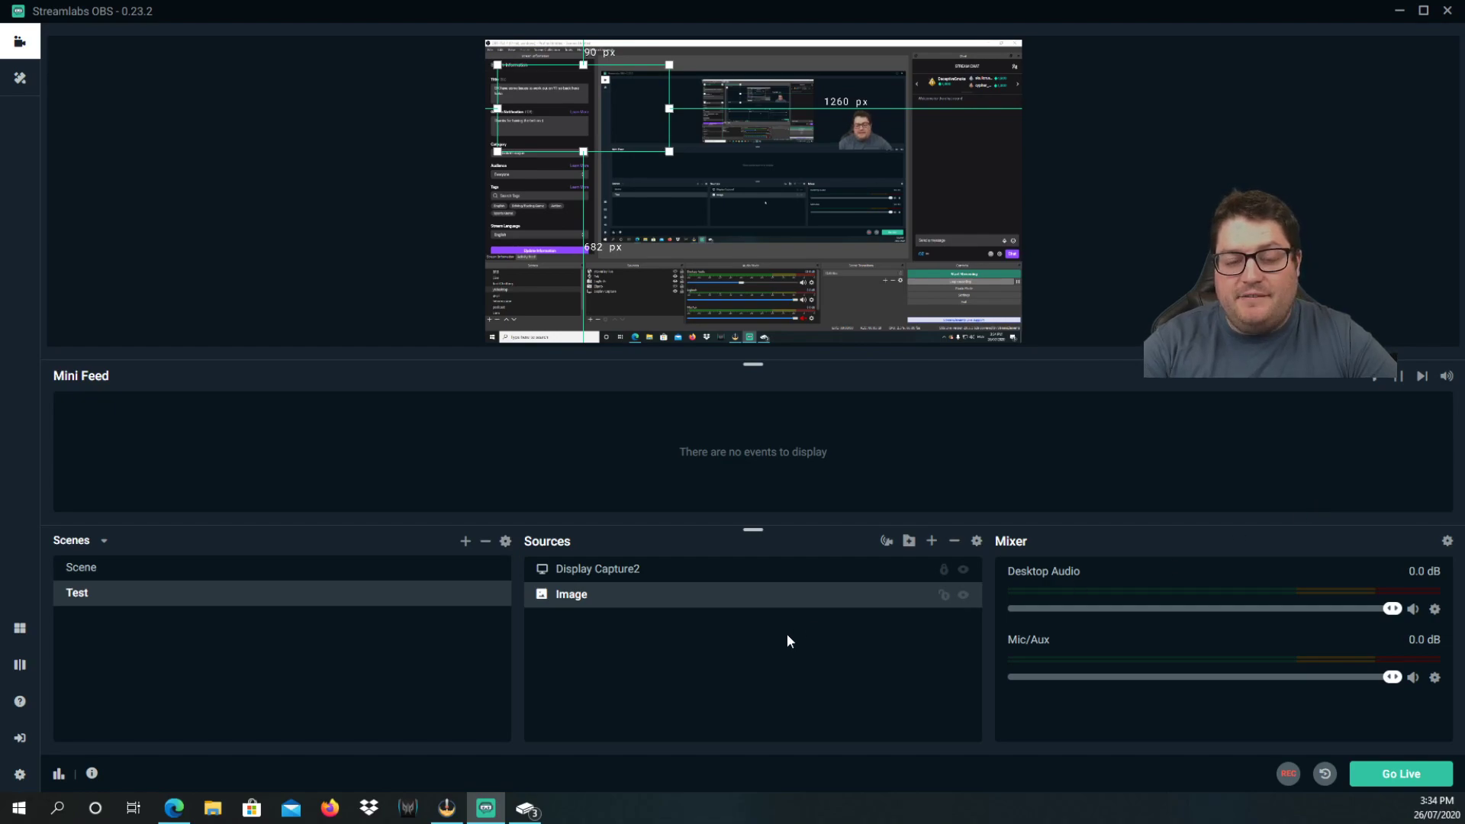
pyautogui.moveTo(750, 599); pyautogui.dragTo(736, 562)
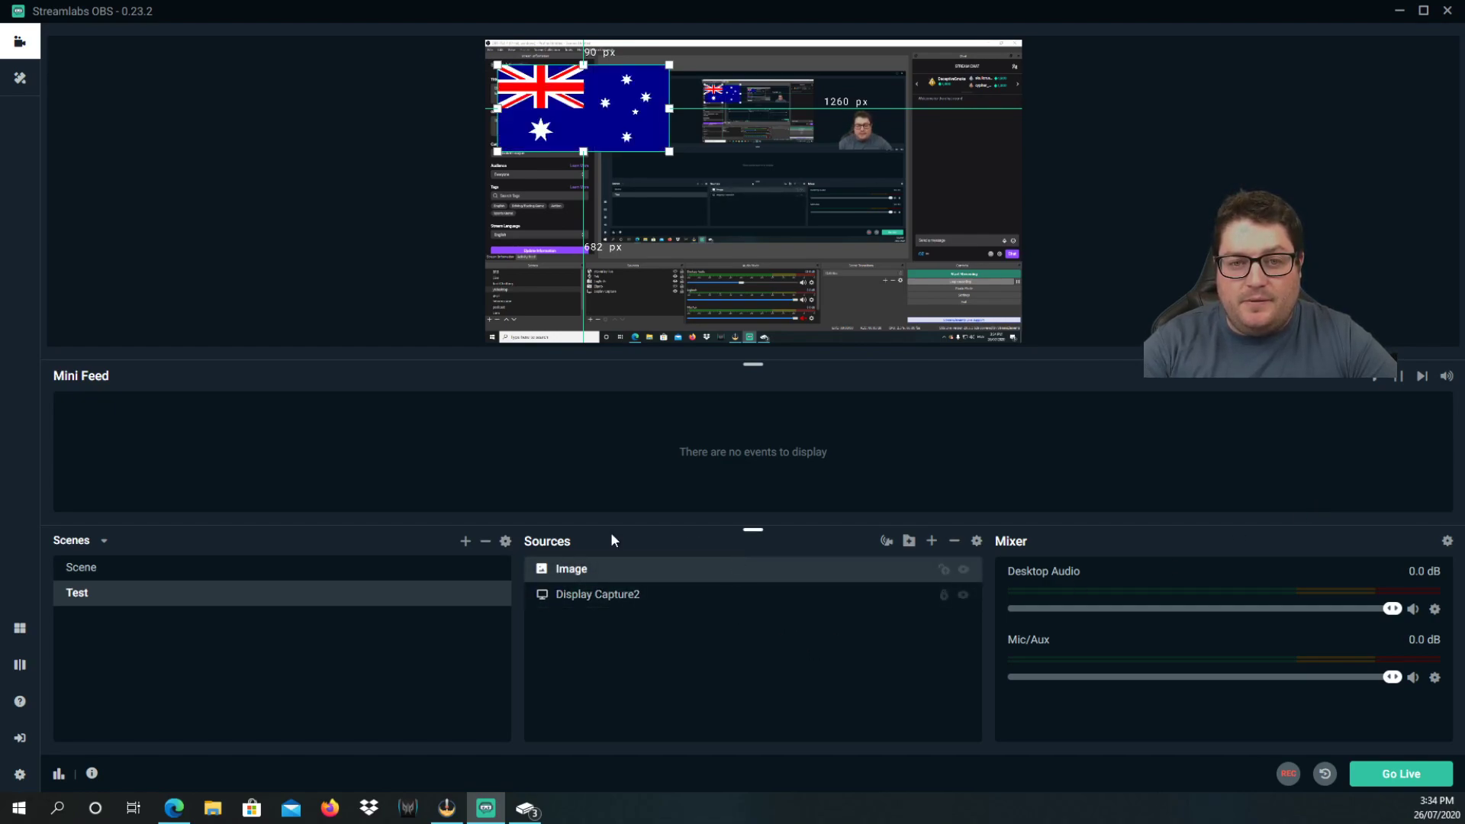
# - Nudge the Australian flag into the preview's top-left corner and deselect it
pyautogui.moveTo(513, 131); pyautogui.dragTo(509, 106)
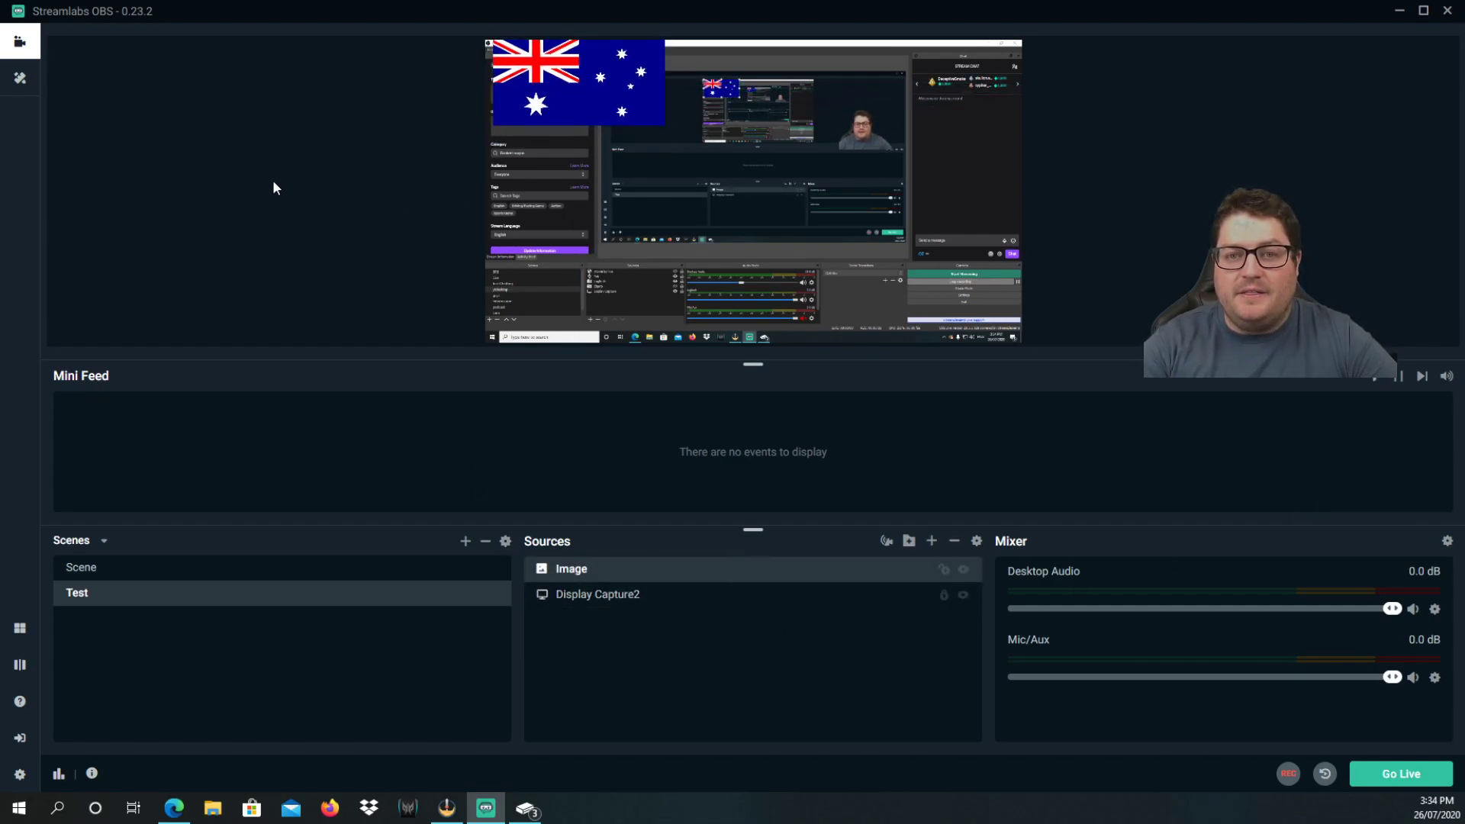
pyautogui.click(273, 222)
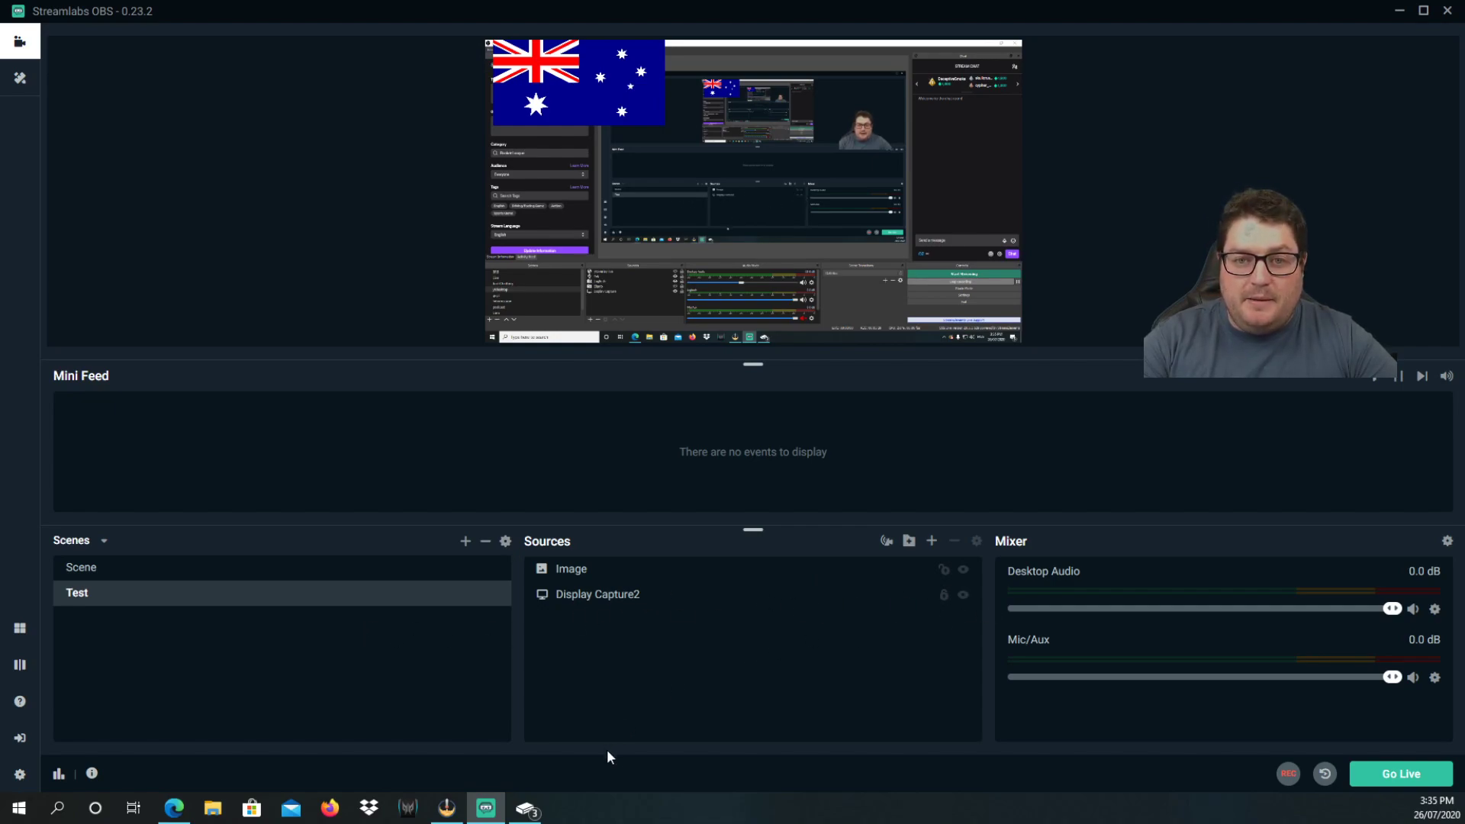
pyautogui.moveTo(543, 819)
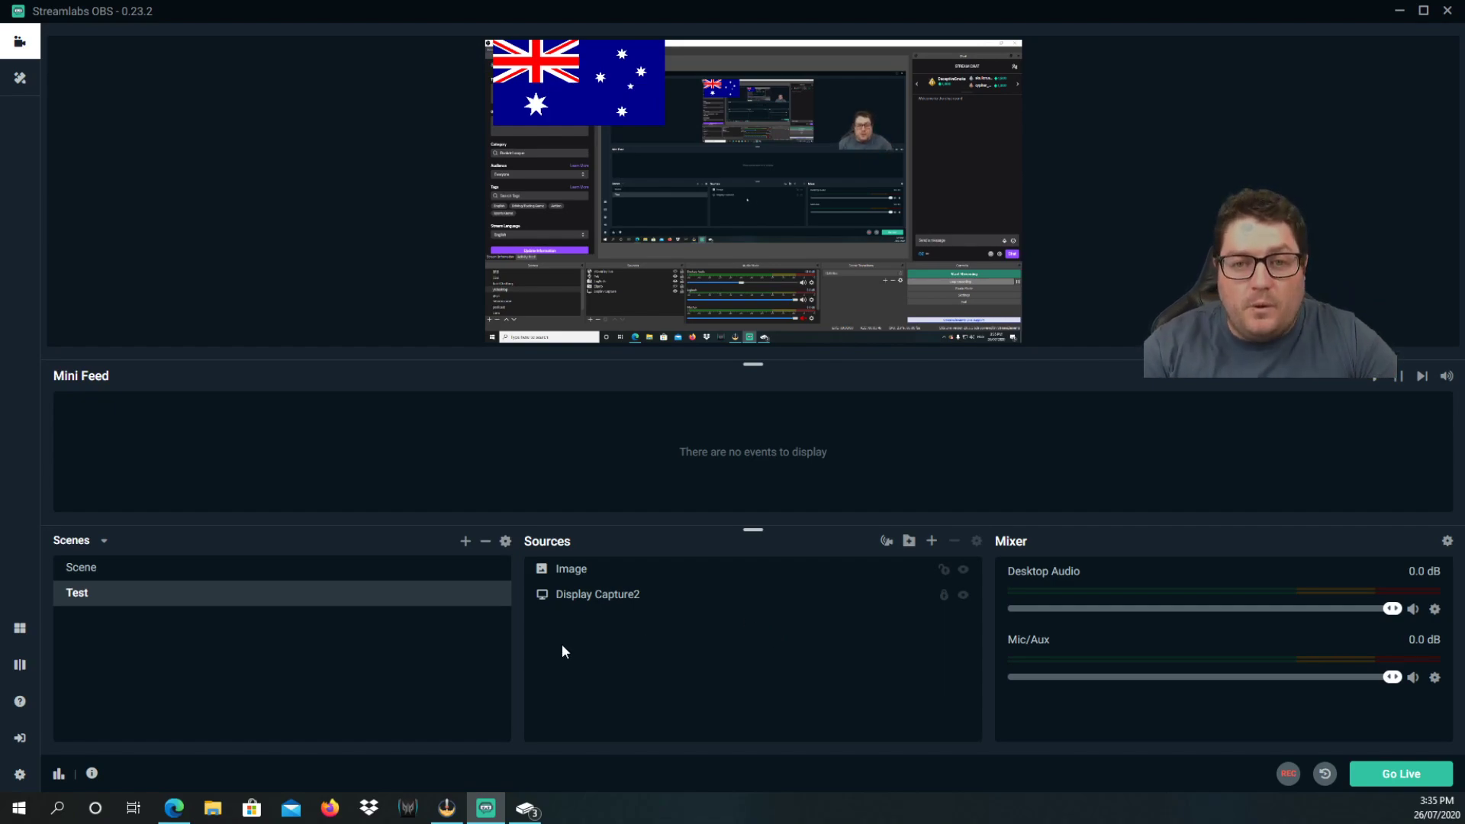
# - In Xbox Console Companion, turn on and connect the XboxOne, then start streaming it
pyautogui.click(539, 811)
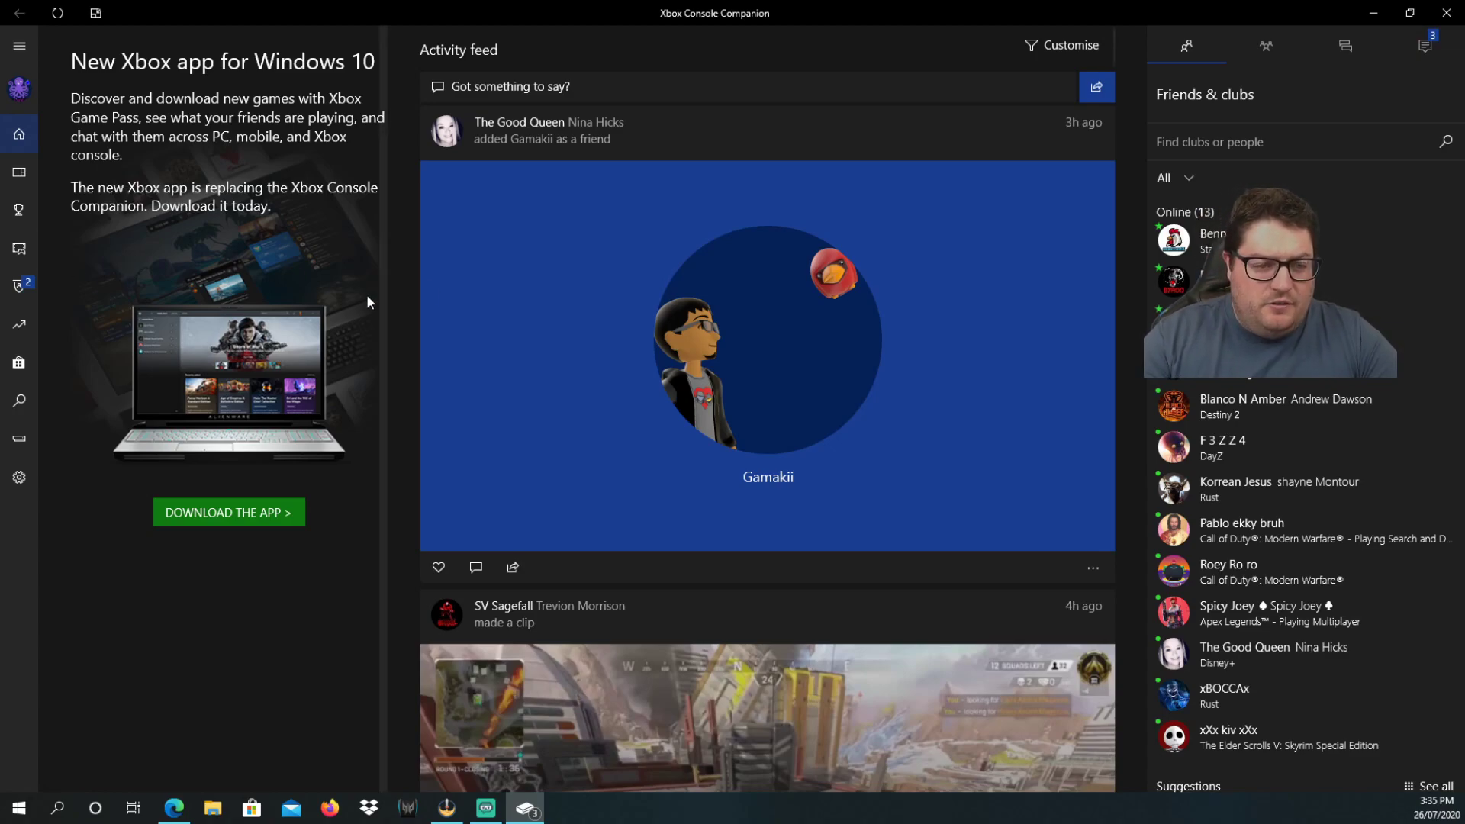
pyautogui.click(19, 442)
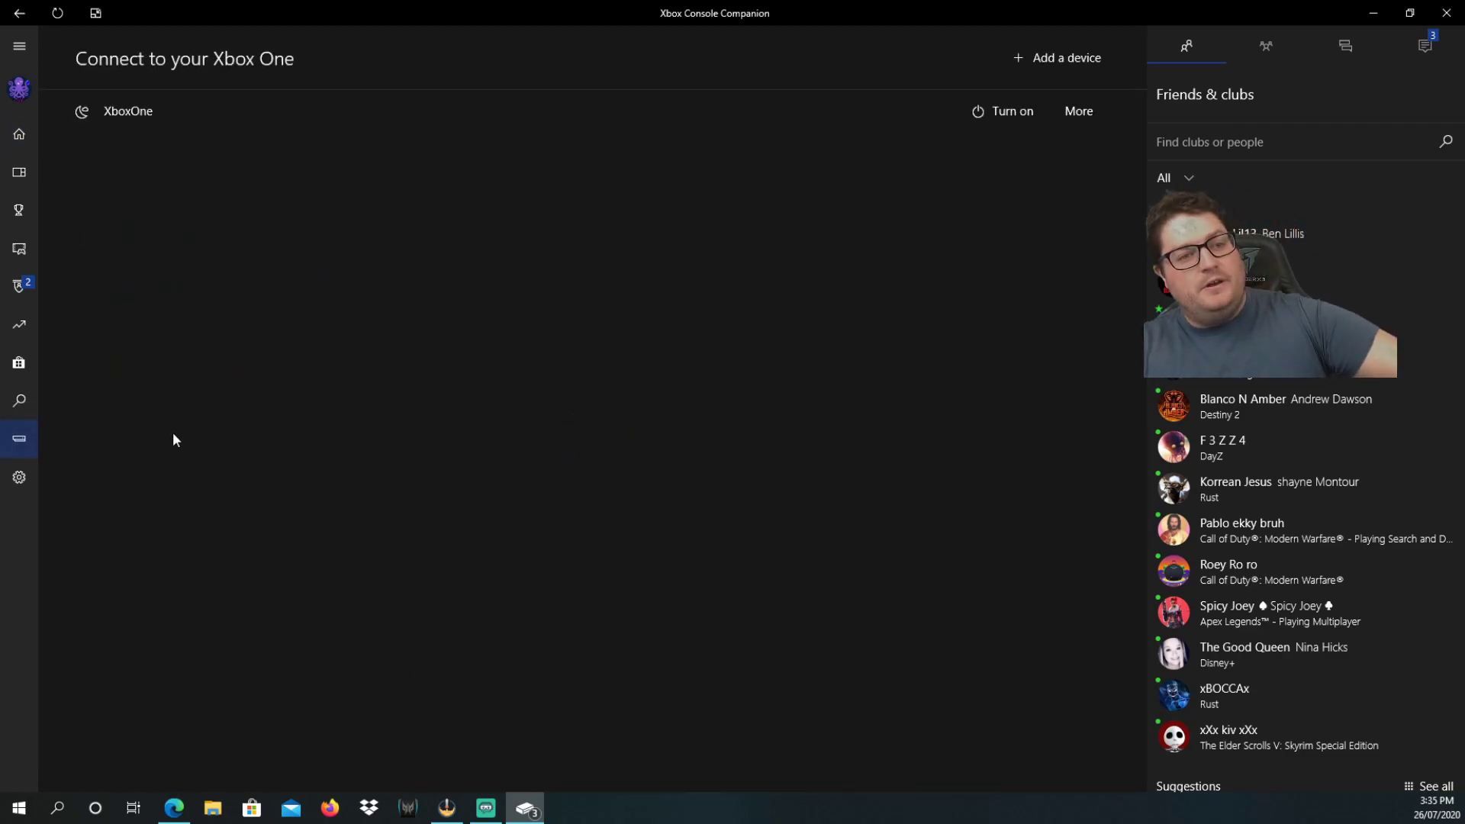
pyautogui.click(1009, 118)
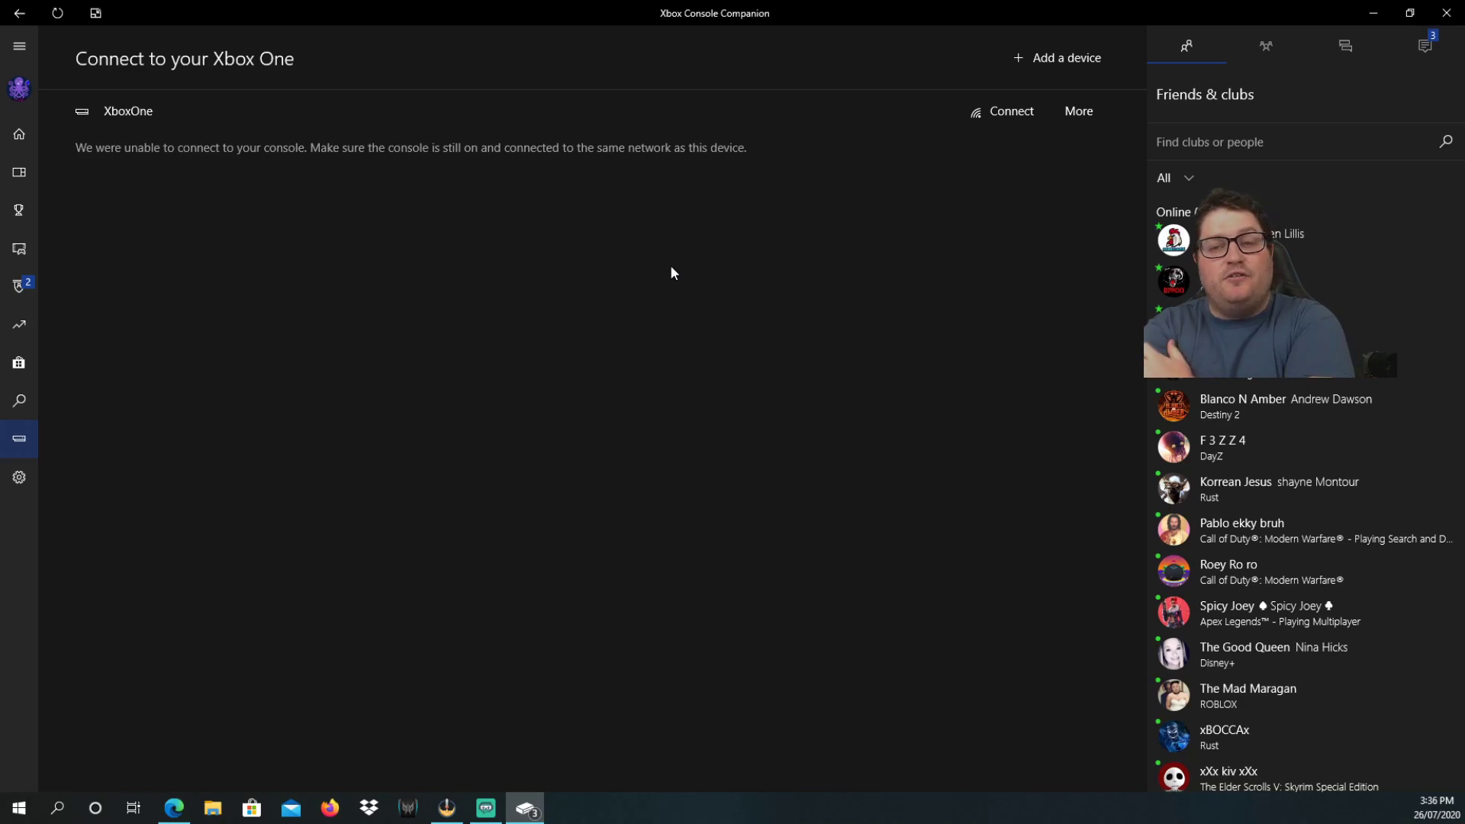
pyautogui.click(1012, 111)
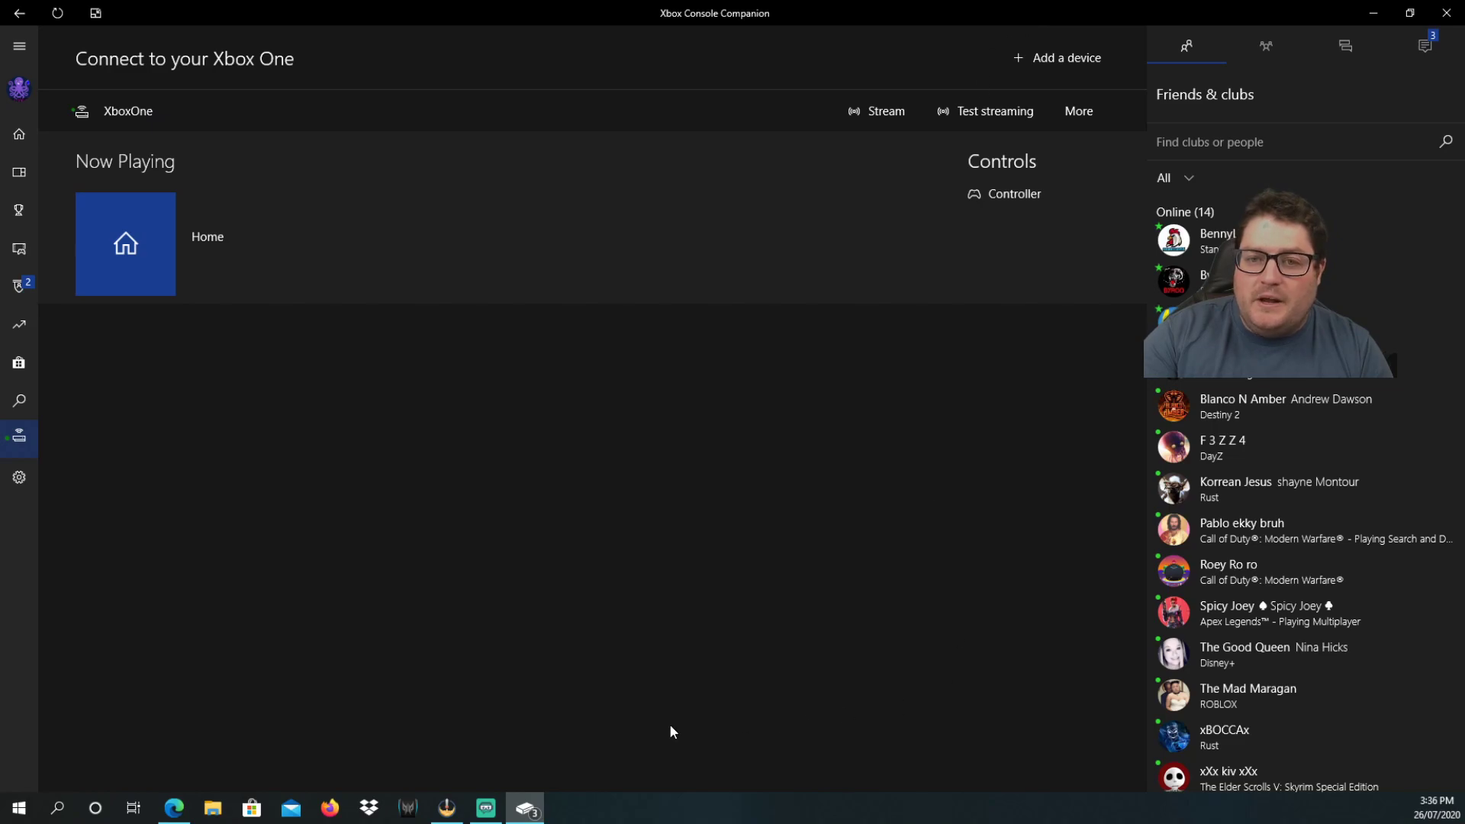
pyautogui.click(870, 122)
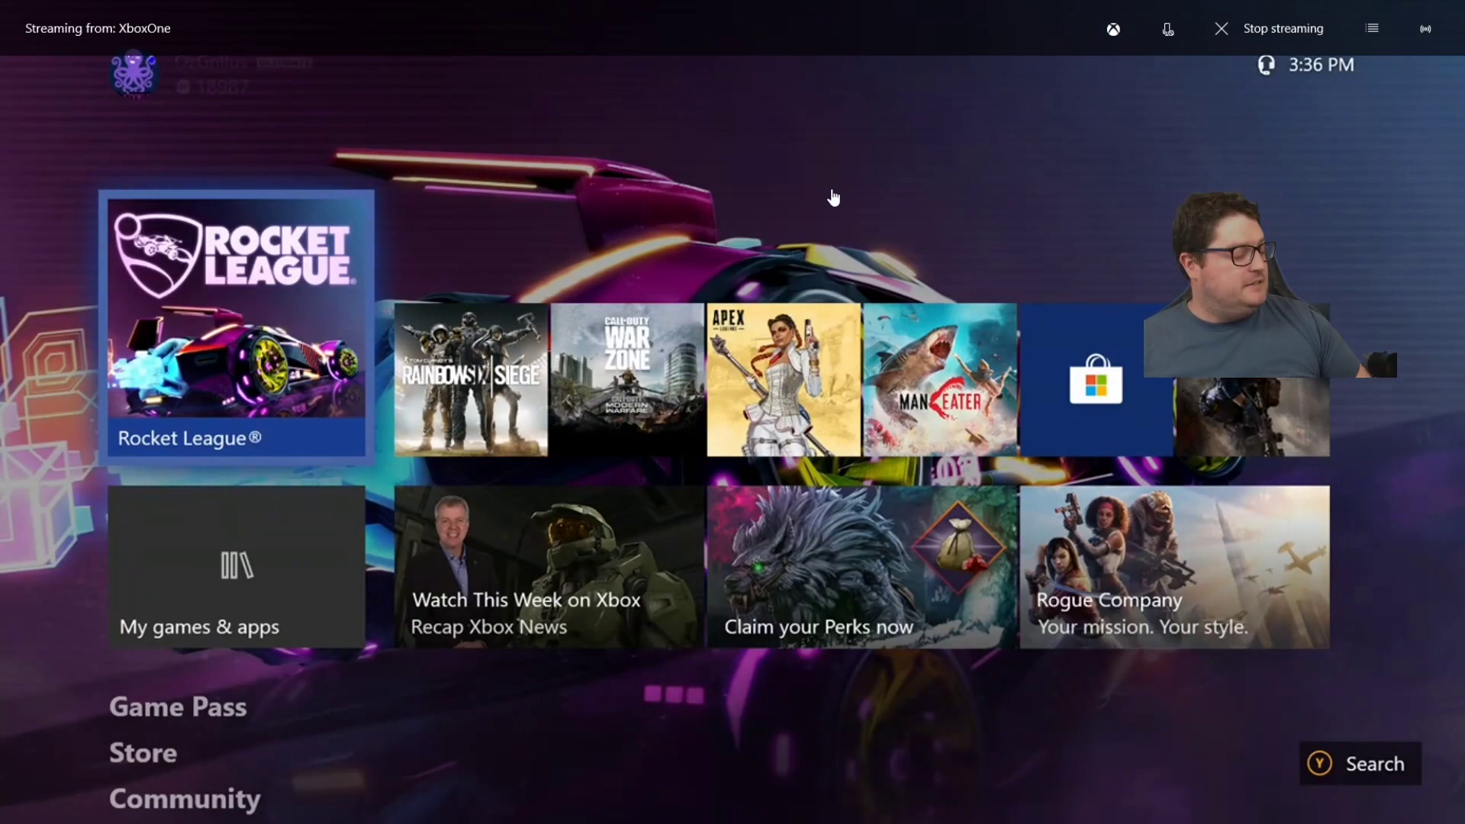
pyautogui.press('Home')
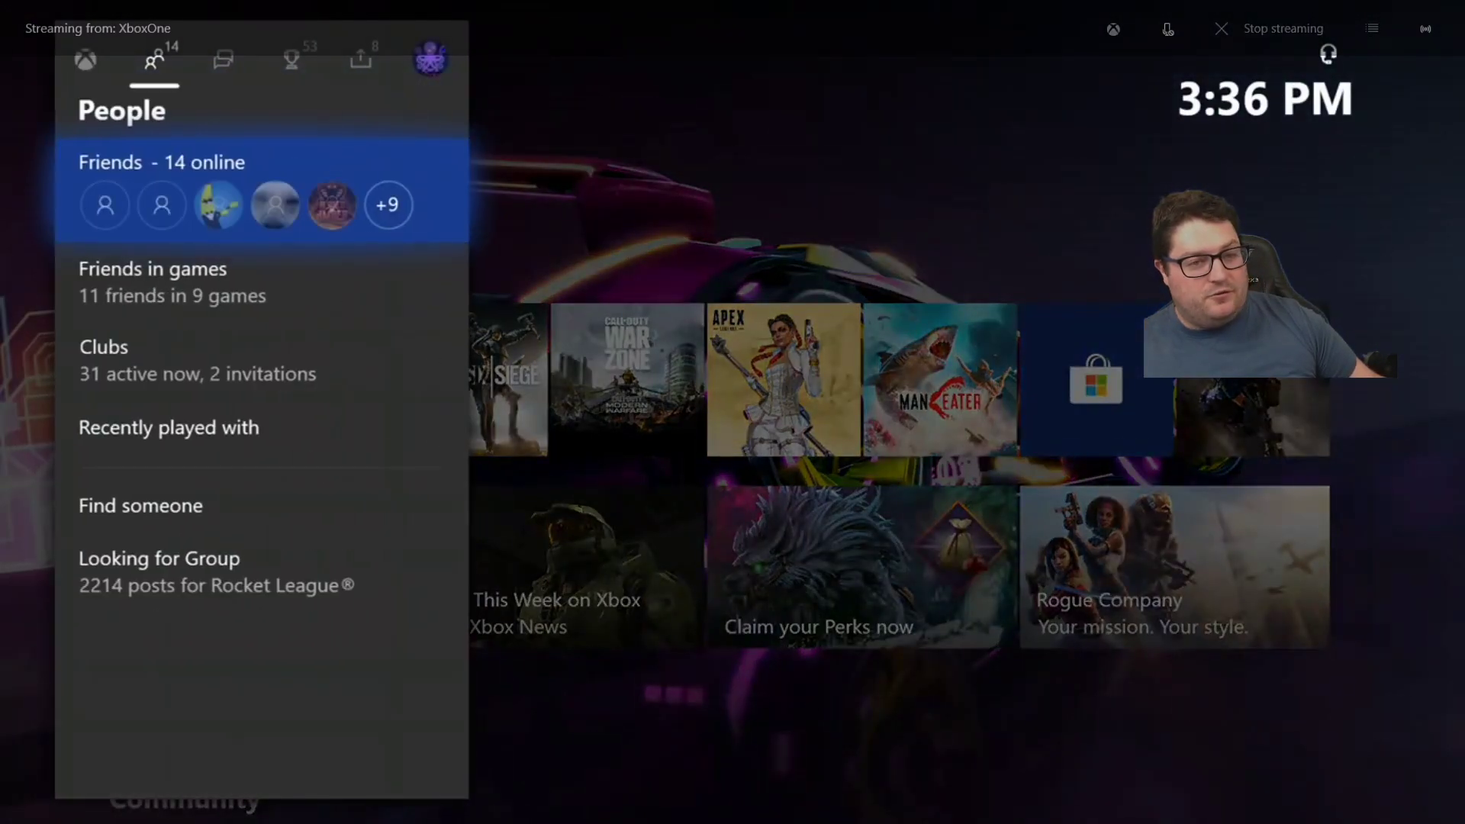
pyautogui.press('Escape')
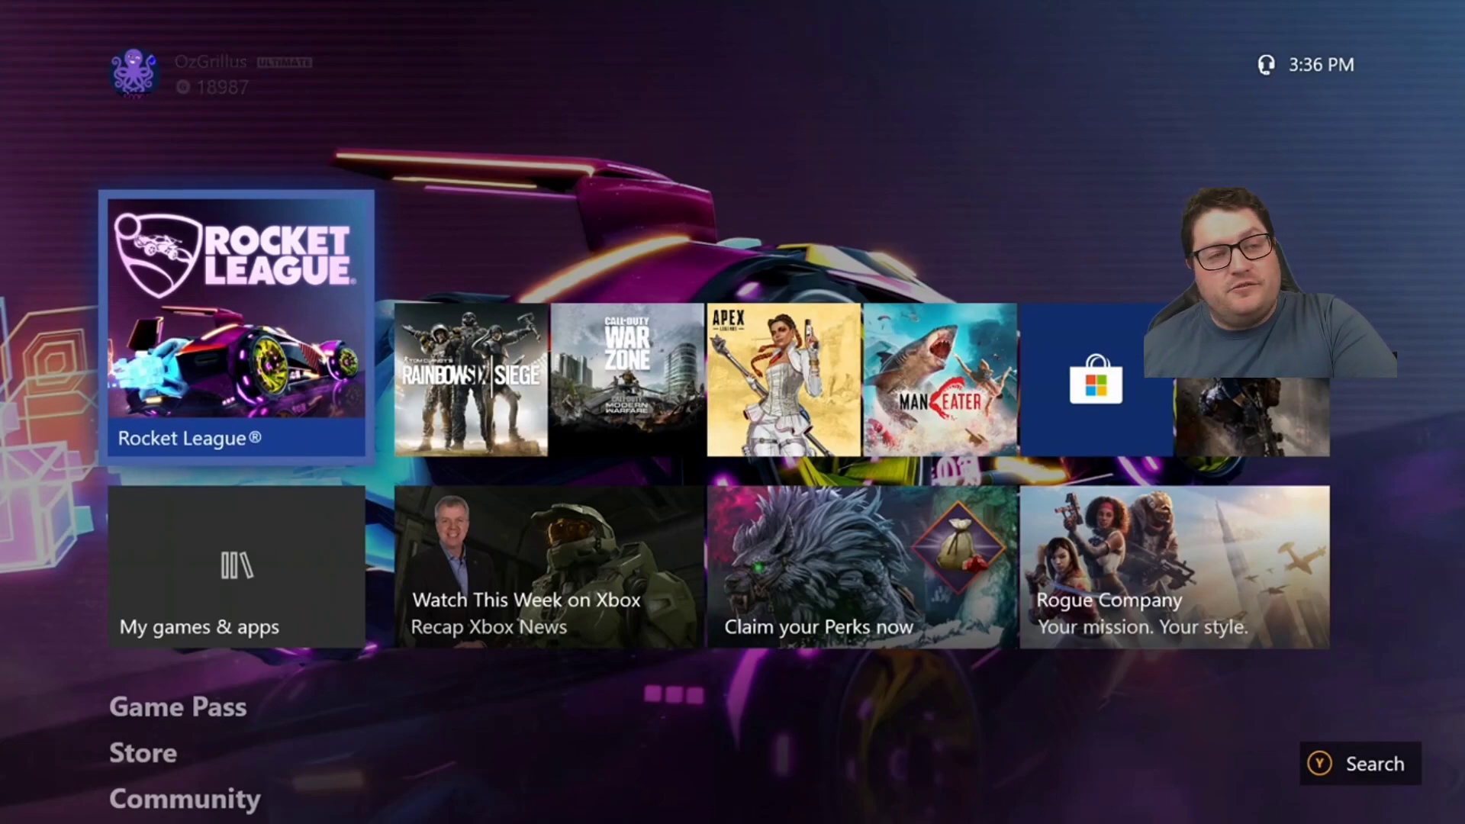
pyautogui.moveTo(854, 190)
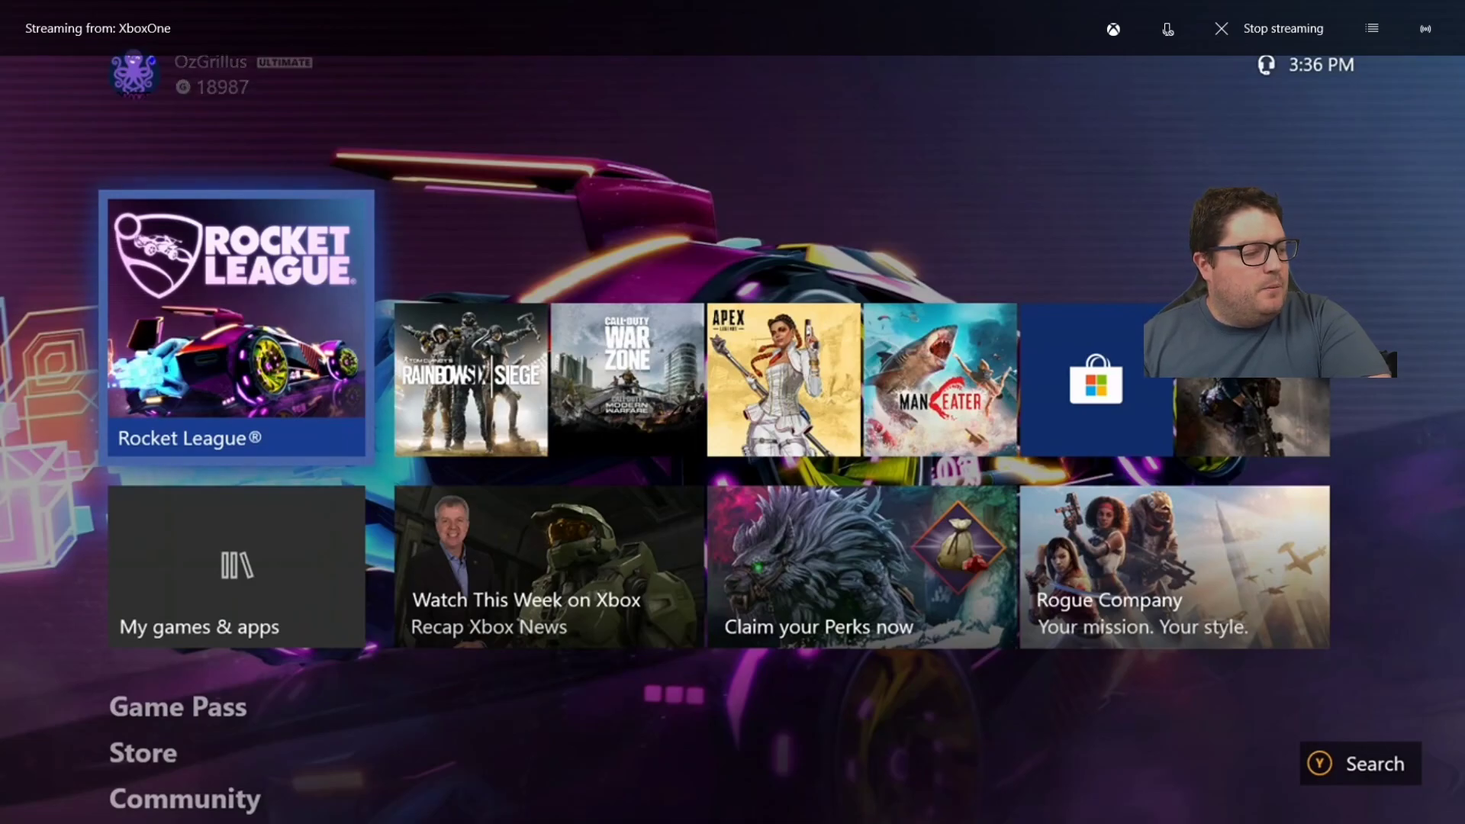
pyautogui.hotkey('alt', 'Tab')
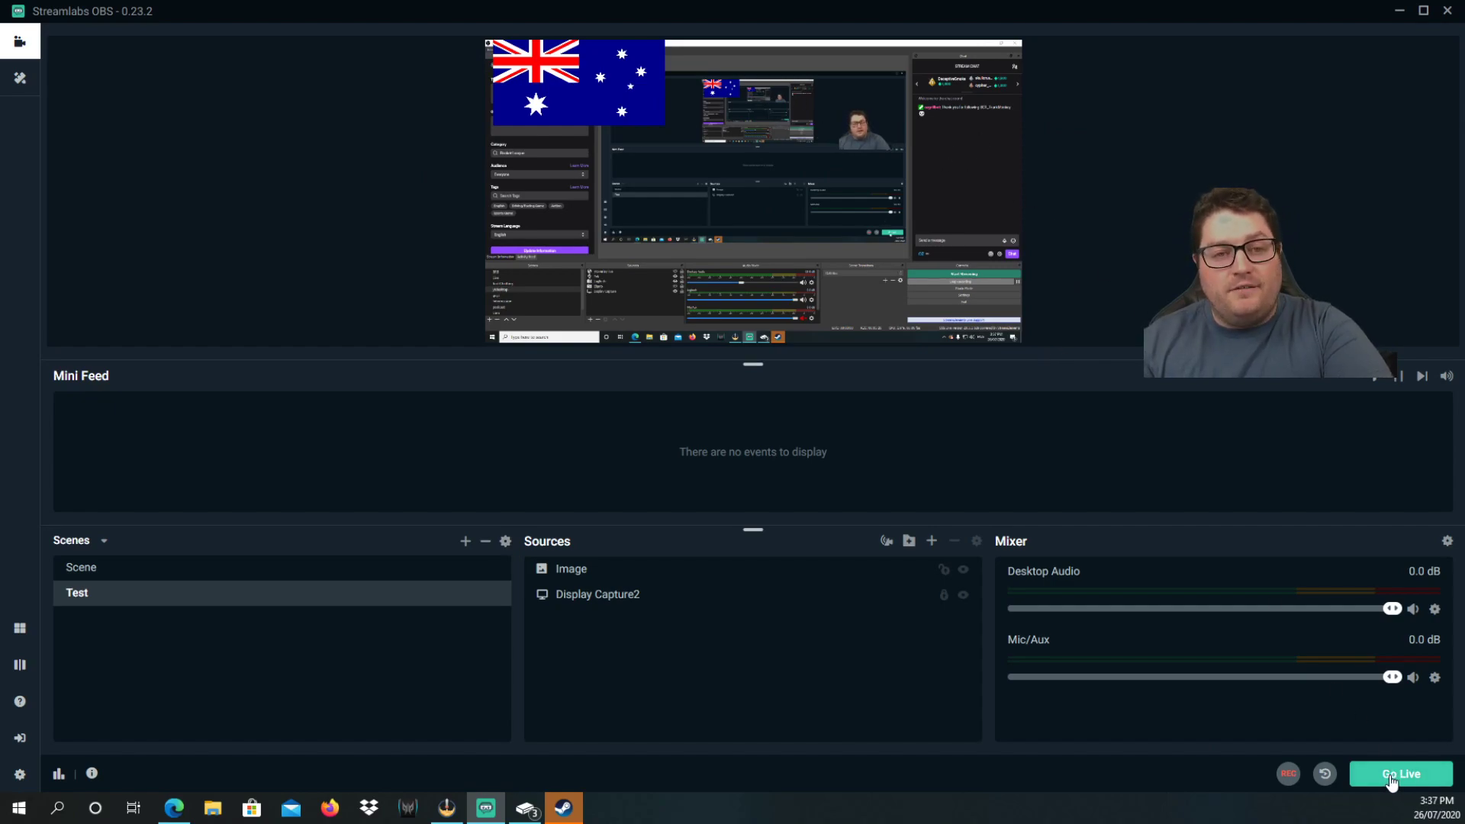
pyautogui.click(526, 808)
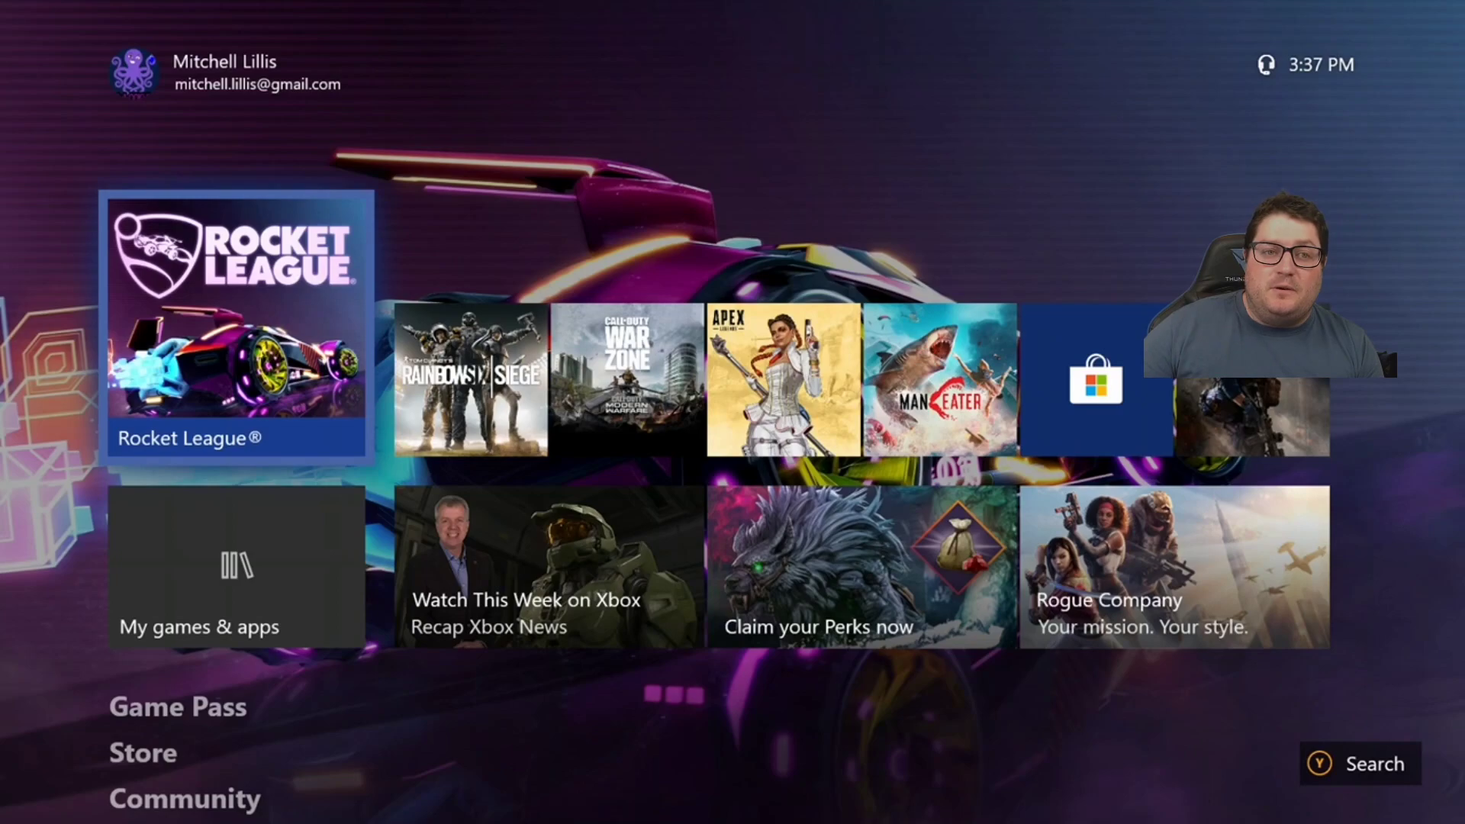
pyautogui.moveTo(1072, 8)
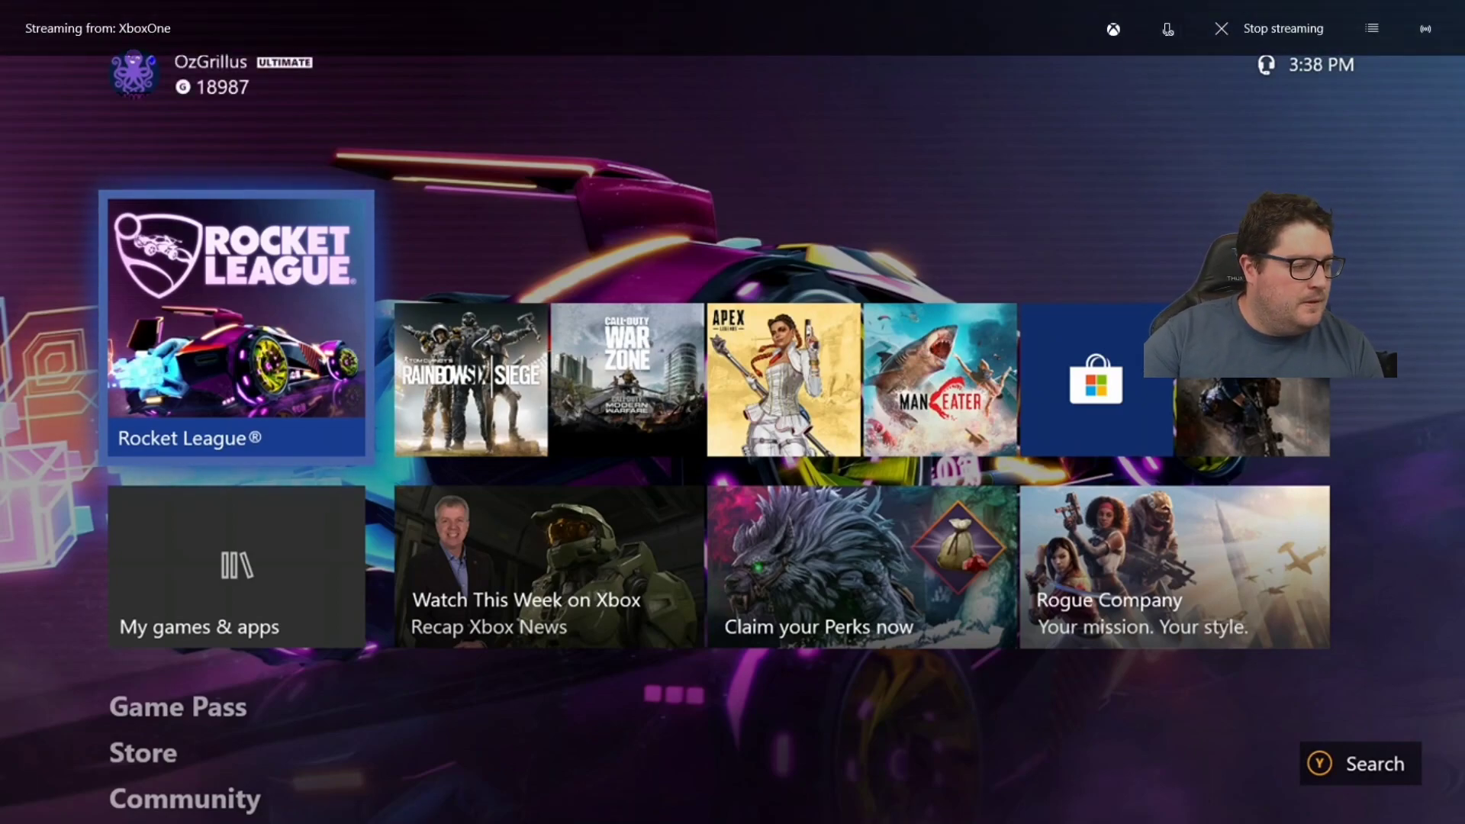
# - Back in Streamlabs OBS, add a Game Capture source with its default name
pyautogui.hotkey('alt', 'Tab')
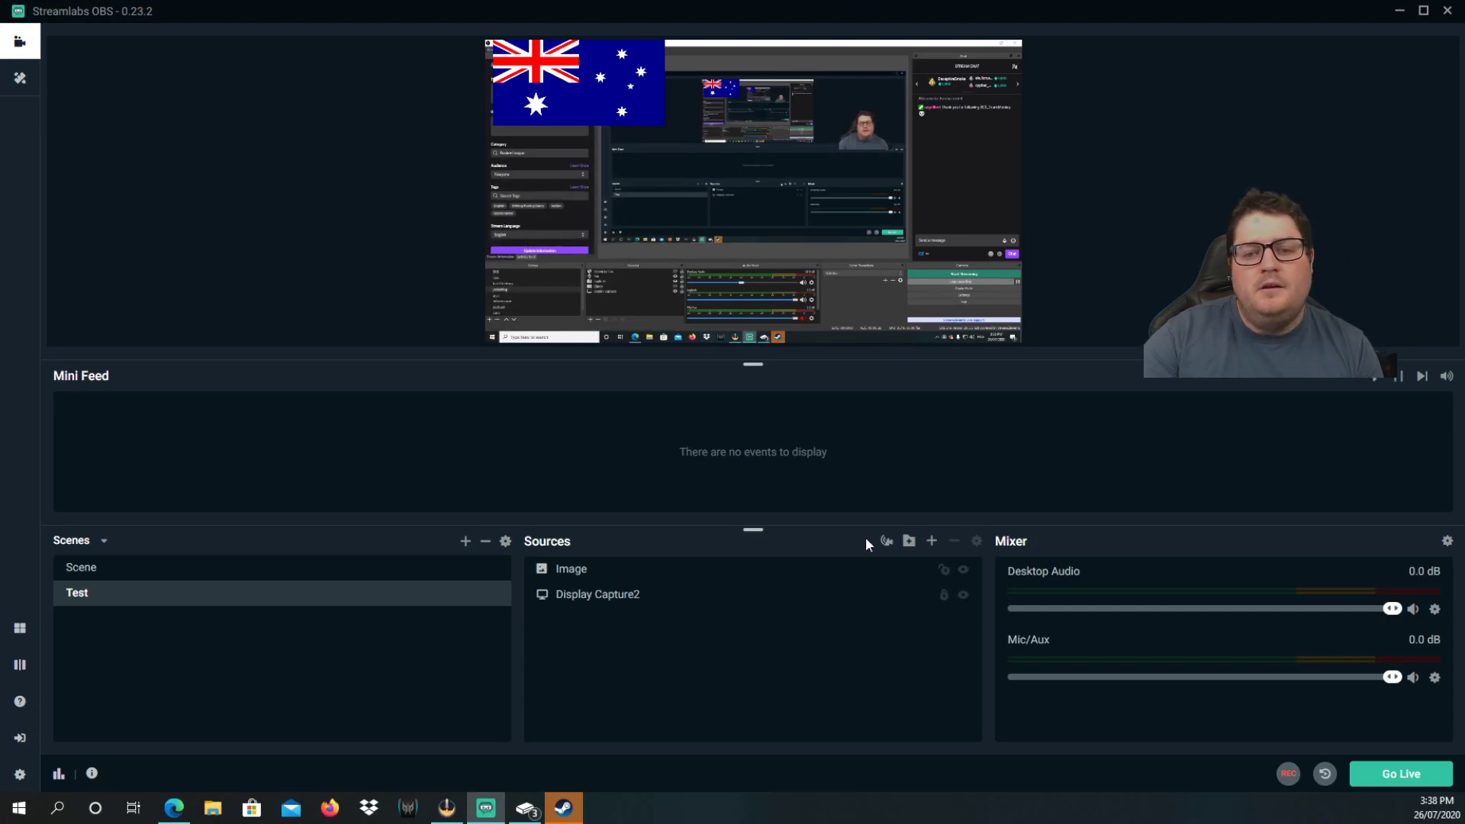
pyautogui.click(932, 542)
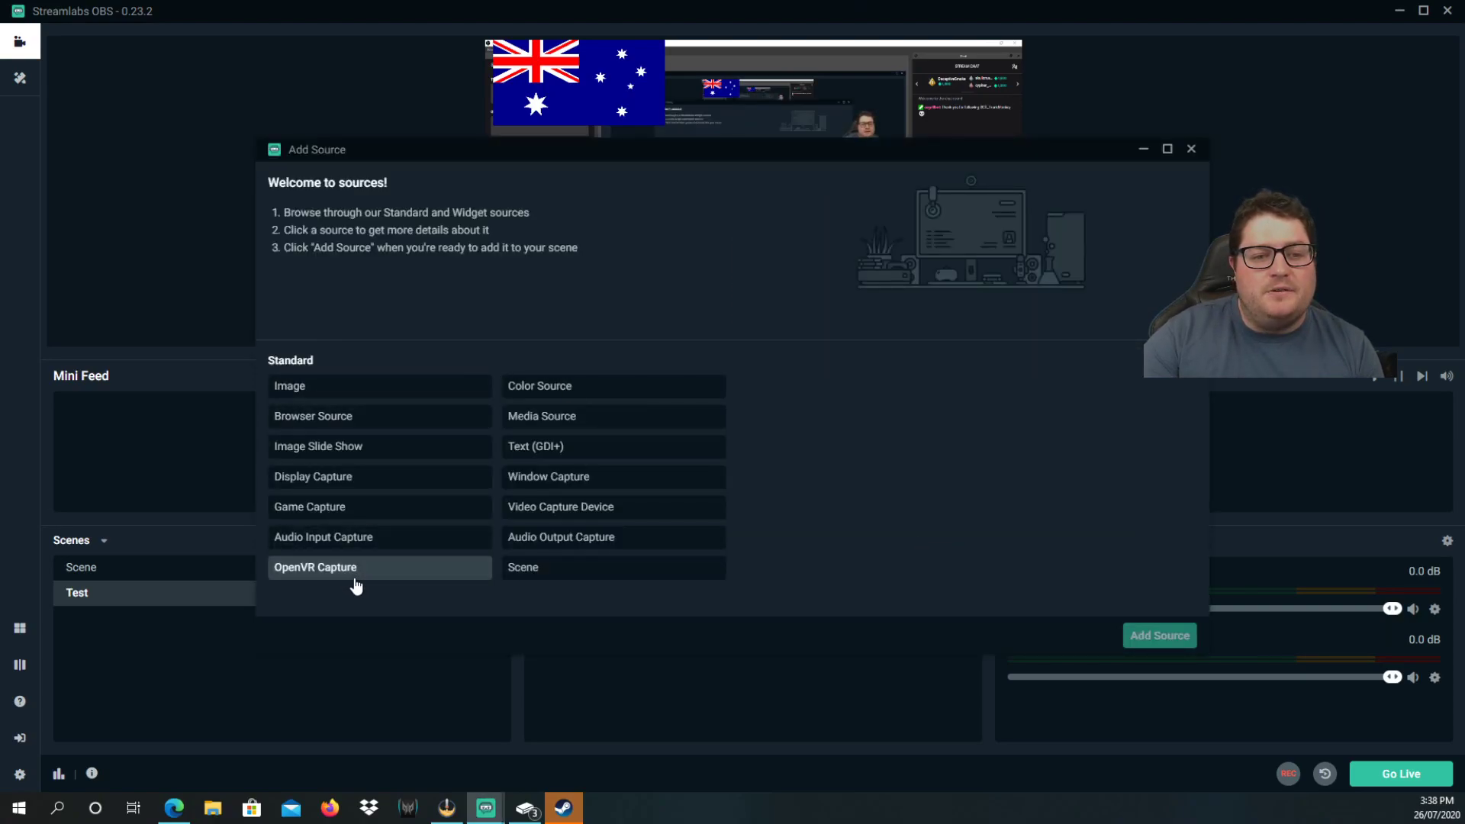
pyautogui.click(397, 506)
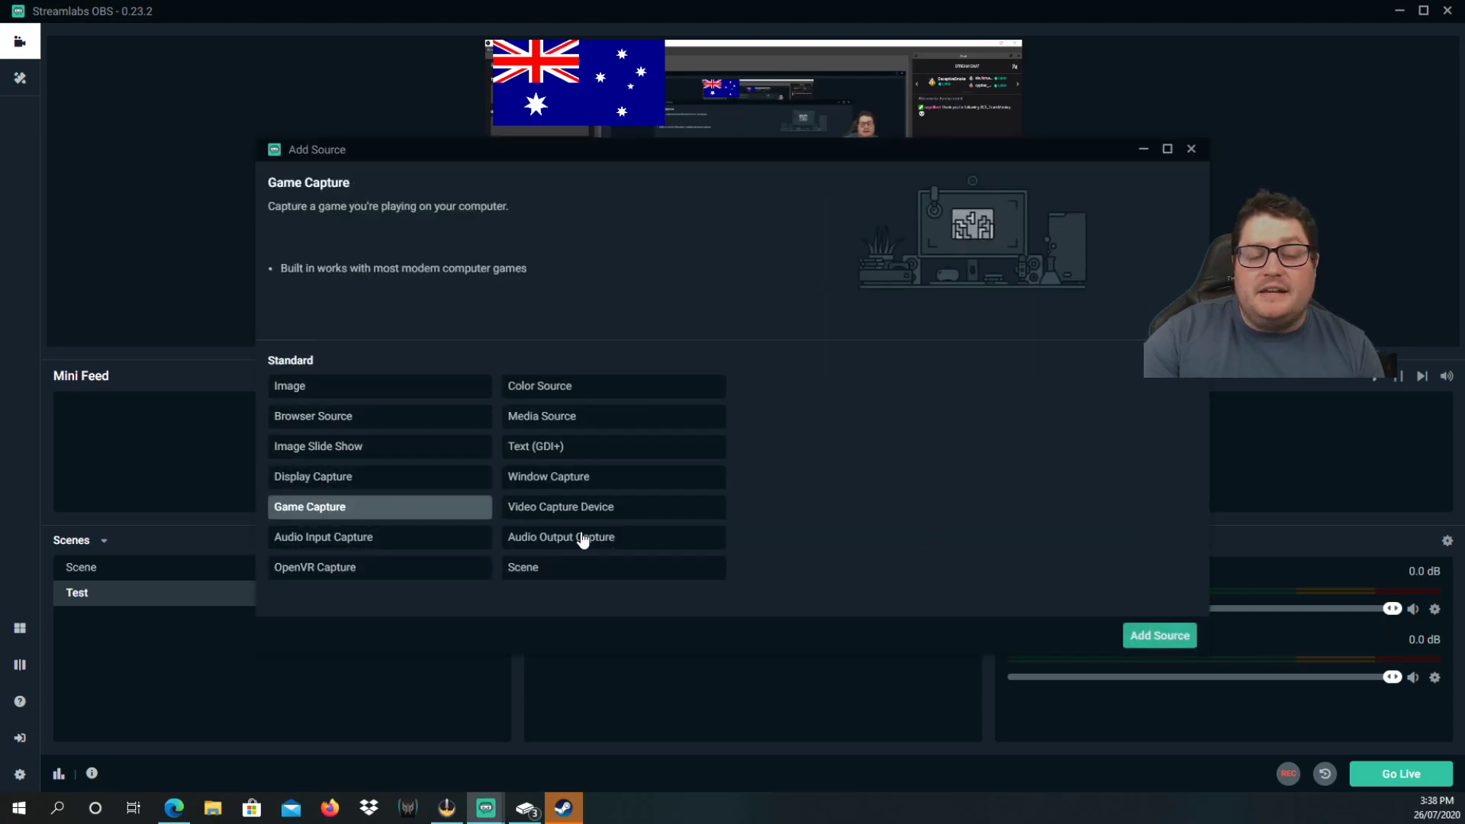
pyautogui.click(1181, 637)
pyautogui.click(918, 503)
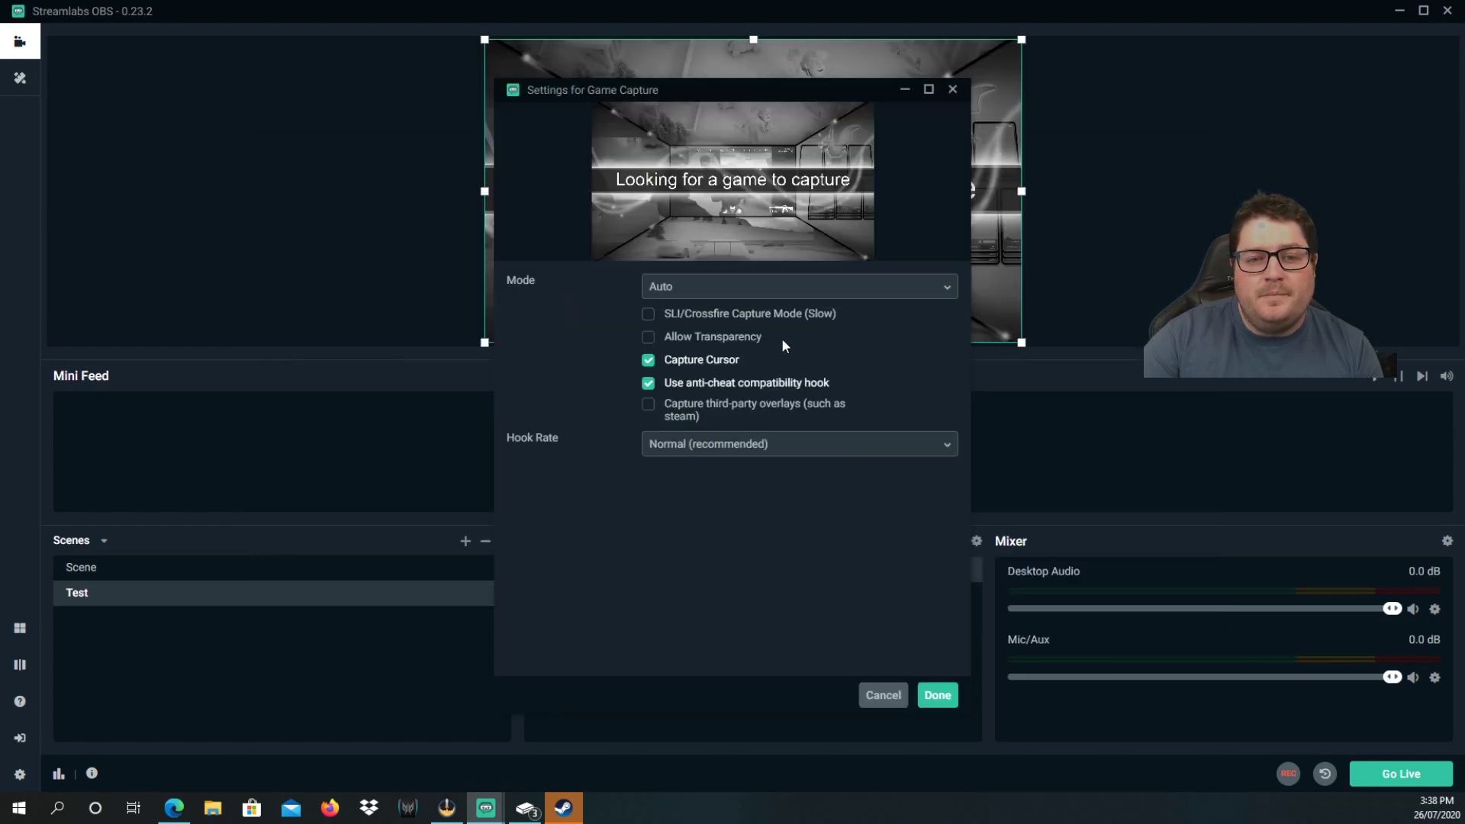
# - Set the Game Capture mode to Capture specific window, targeting Xbox Console Companion
pyautogui.click(778, 289)
pyautogui.click(570, 356)
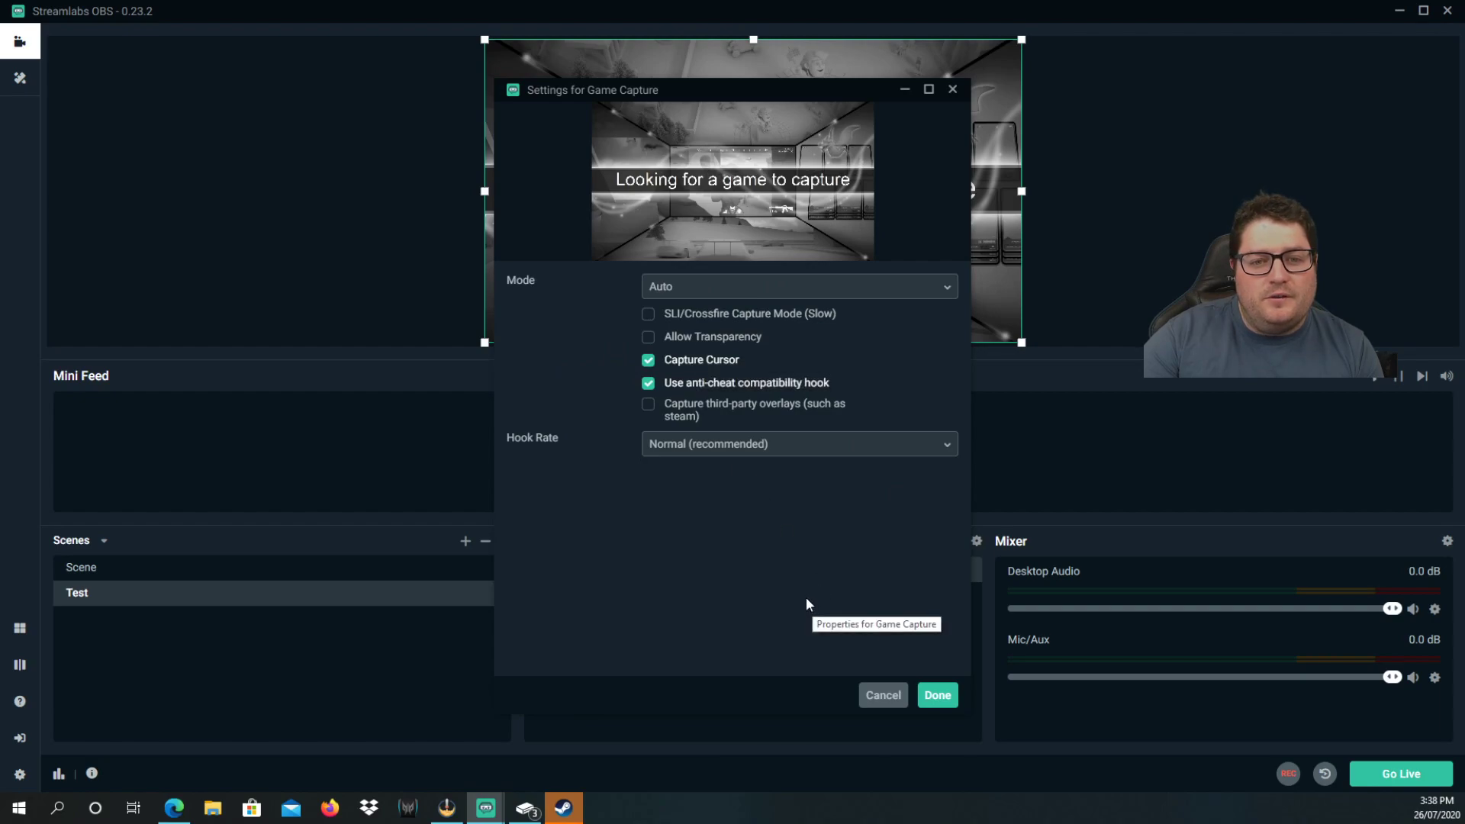
pyautogui.click(879, 286)
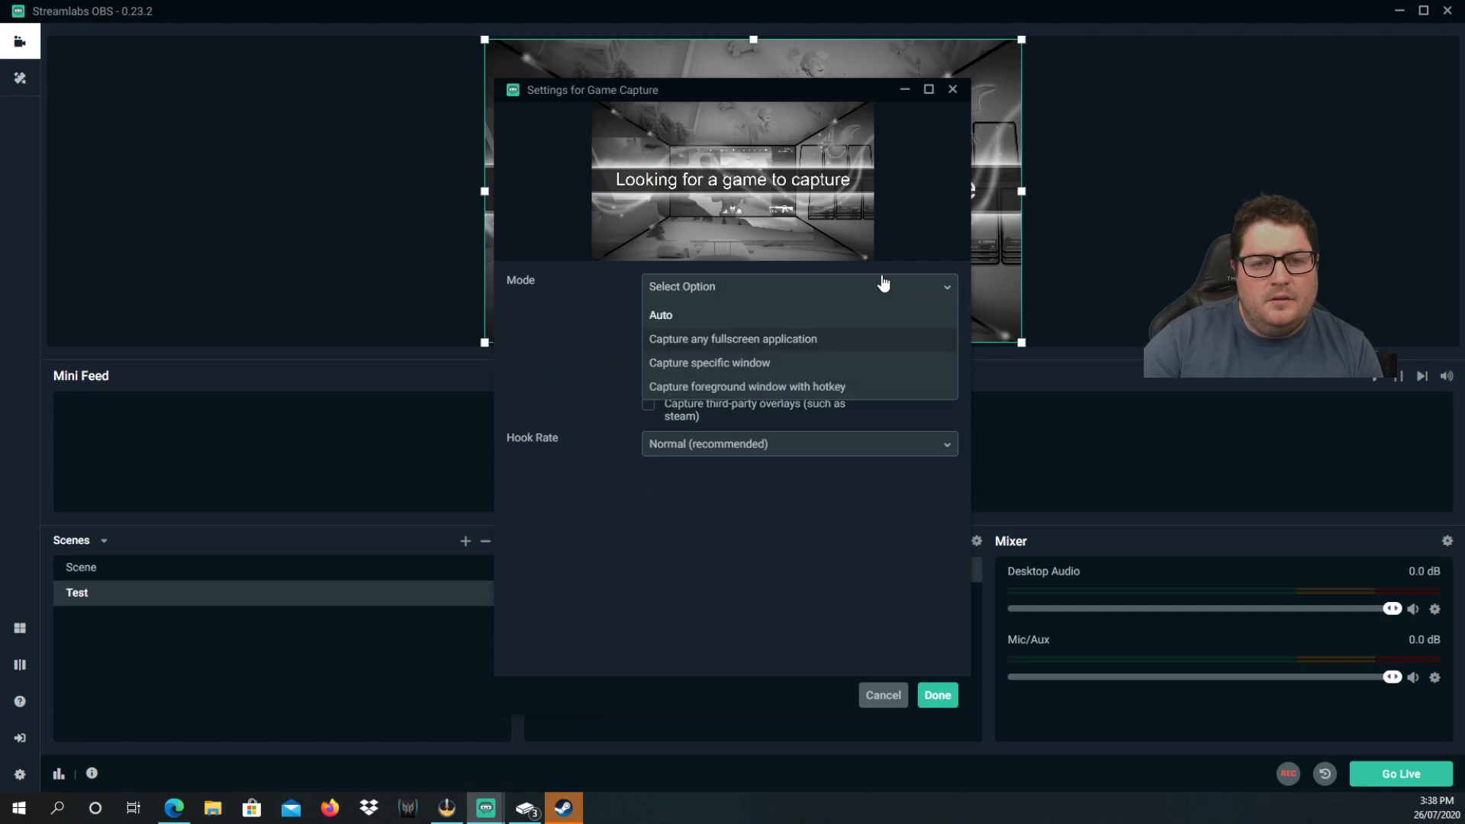
pyautogui.click(773, 363)
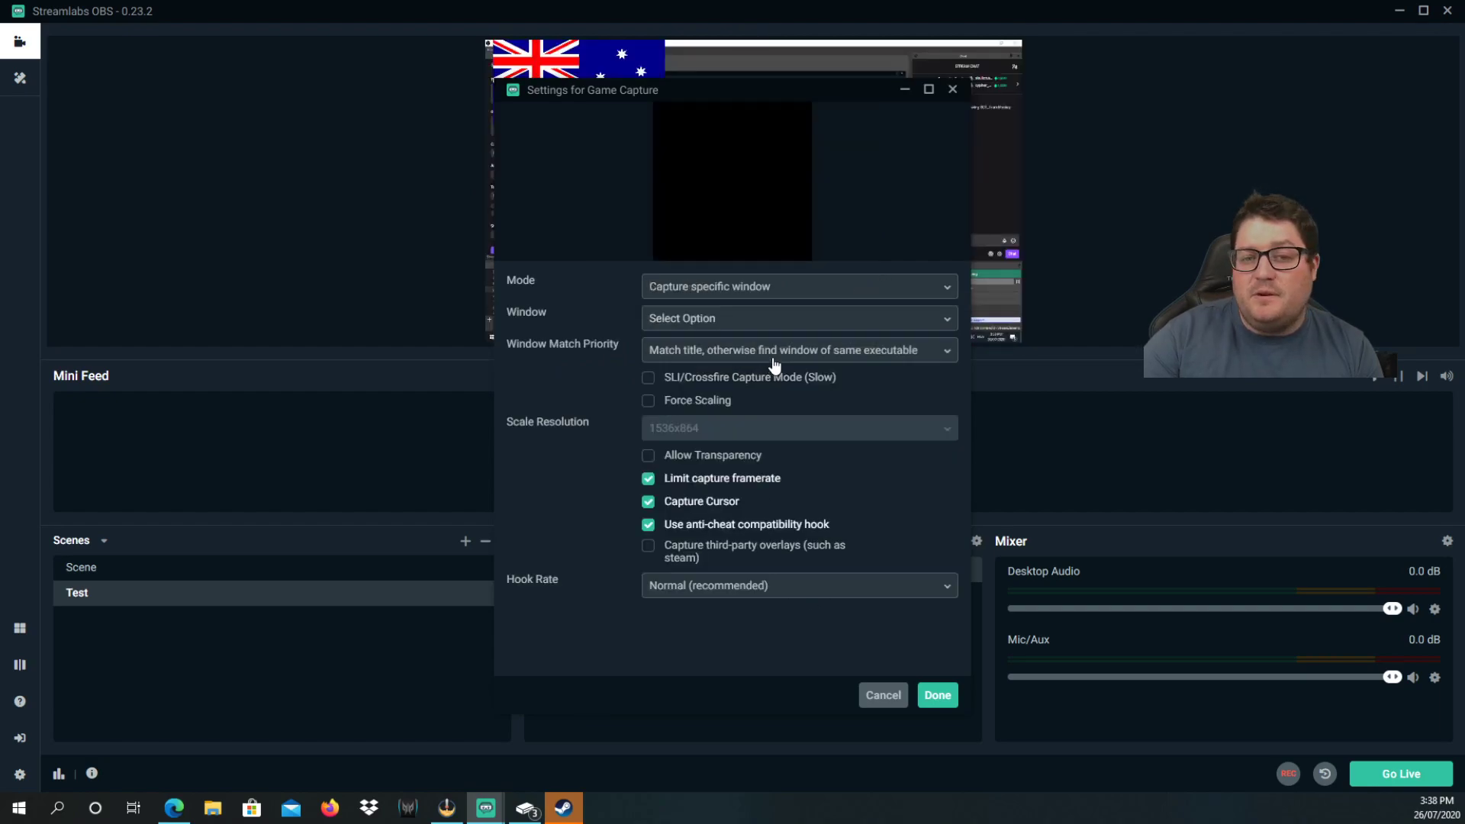
pyautogui.click(777, 319)
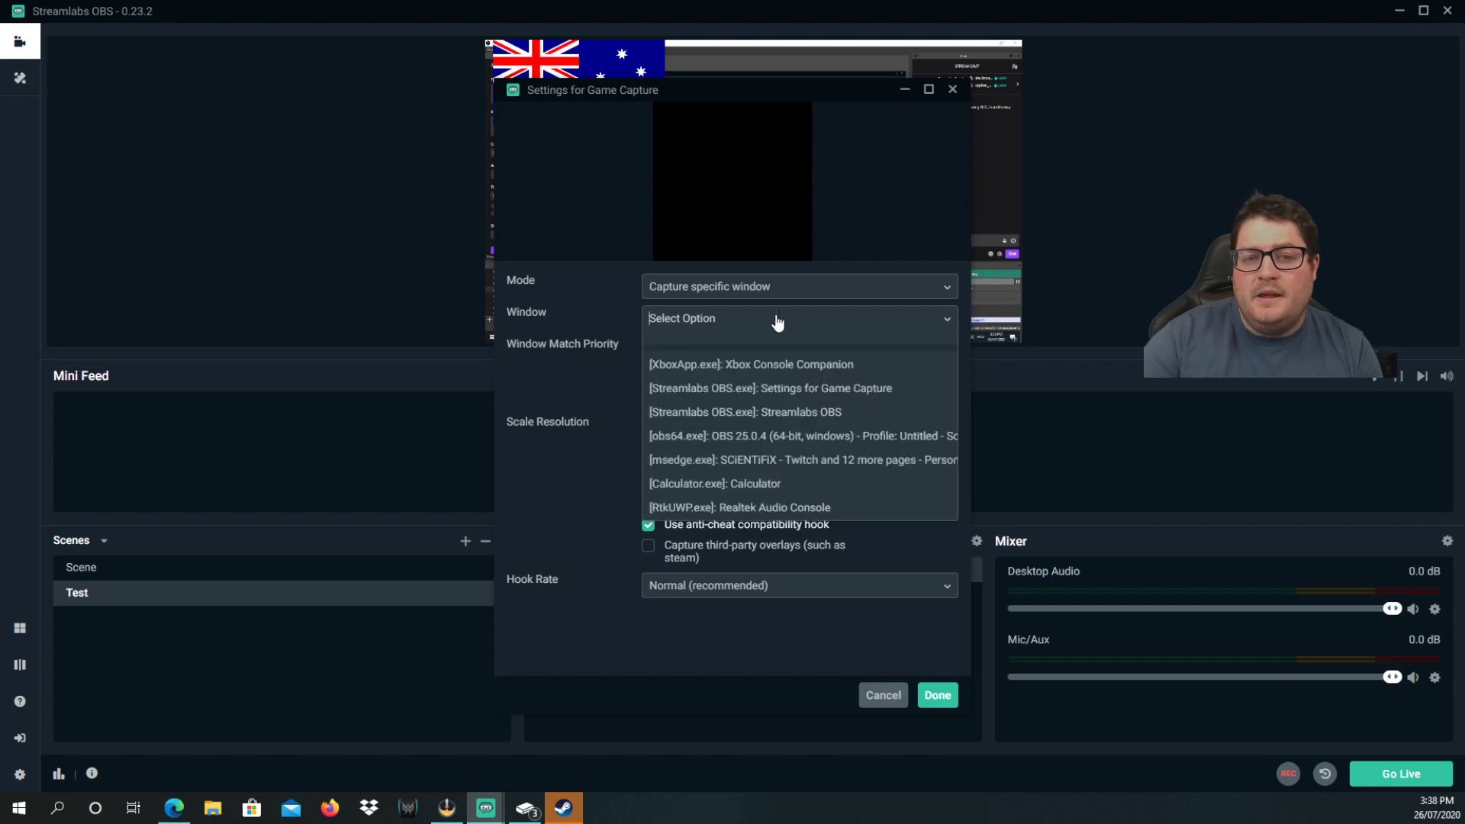
pyautogui.click(796, 367)
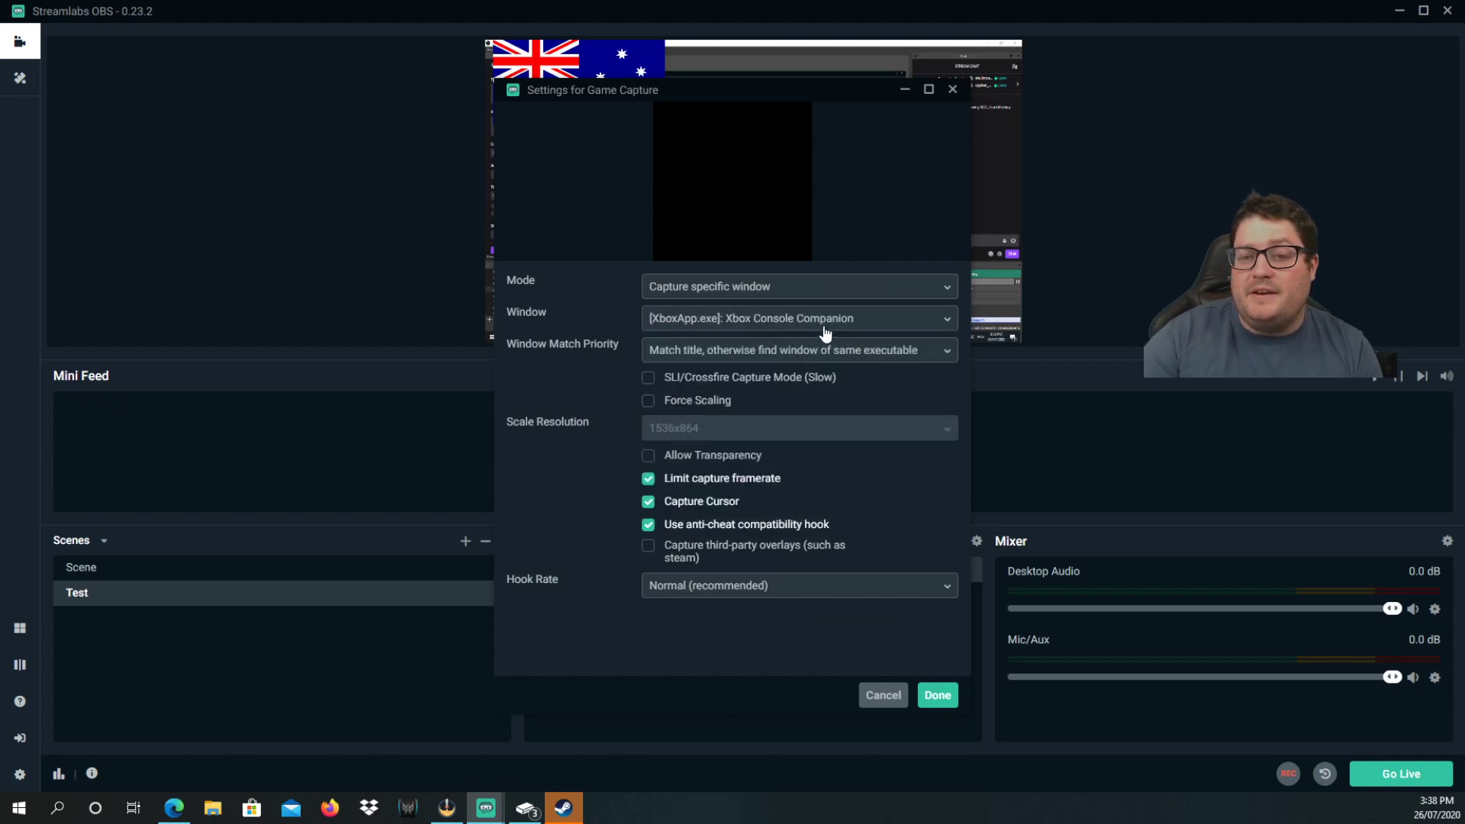
pyautogui.click(937, 694)
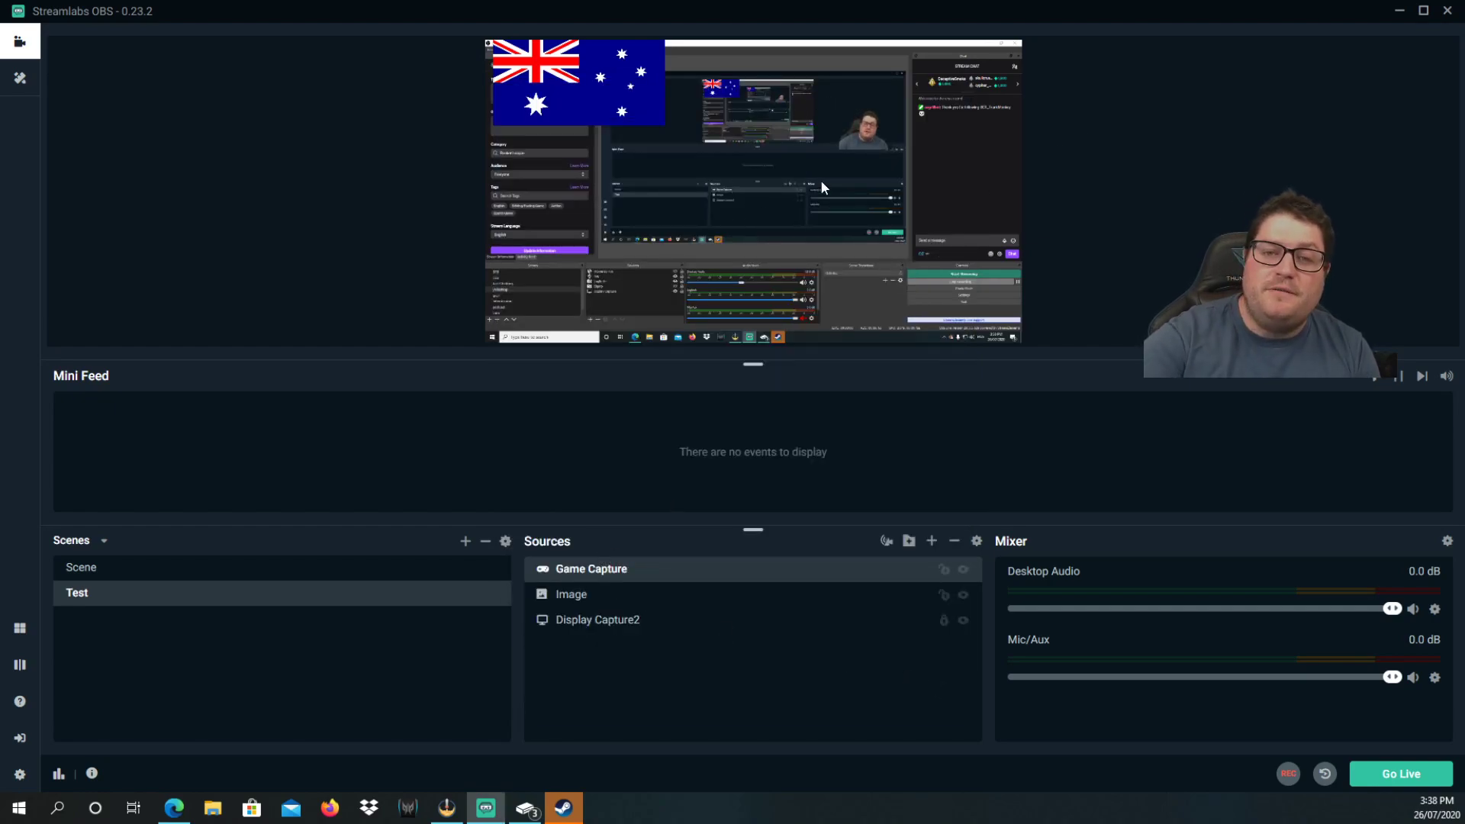
# - Delete the Game Capture source, then dismiss the Add Source list without adding anything
pyautogui.click(955, 541)
pyautogui.click(773, 405)
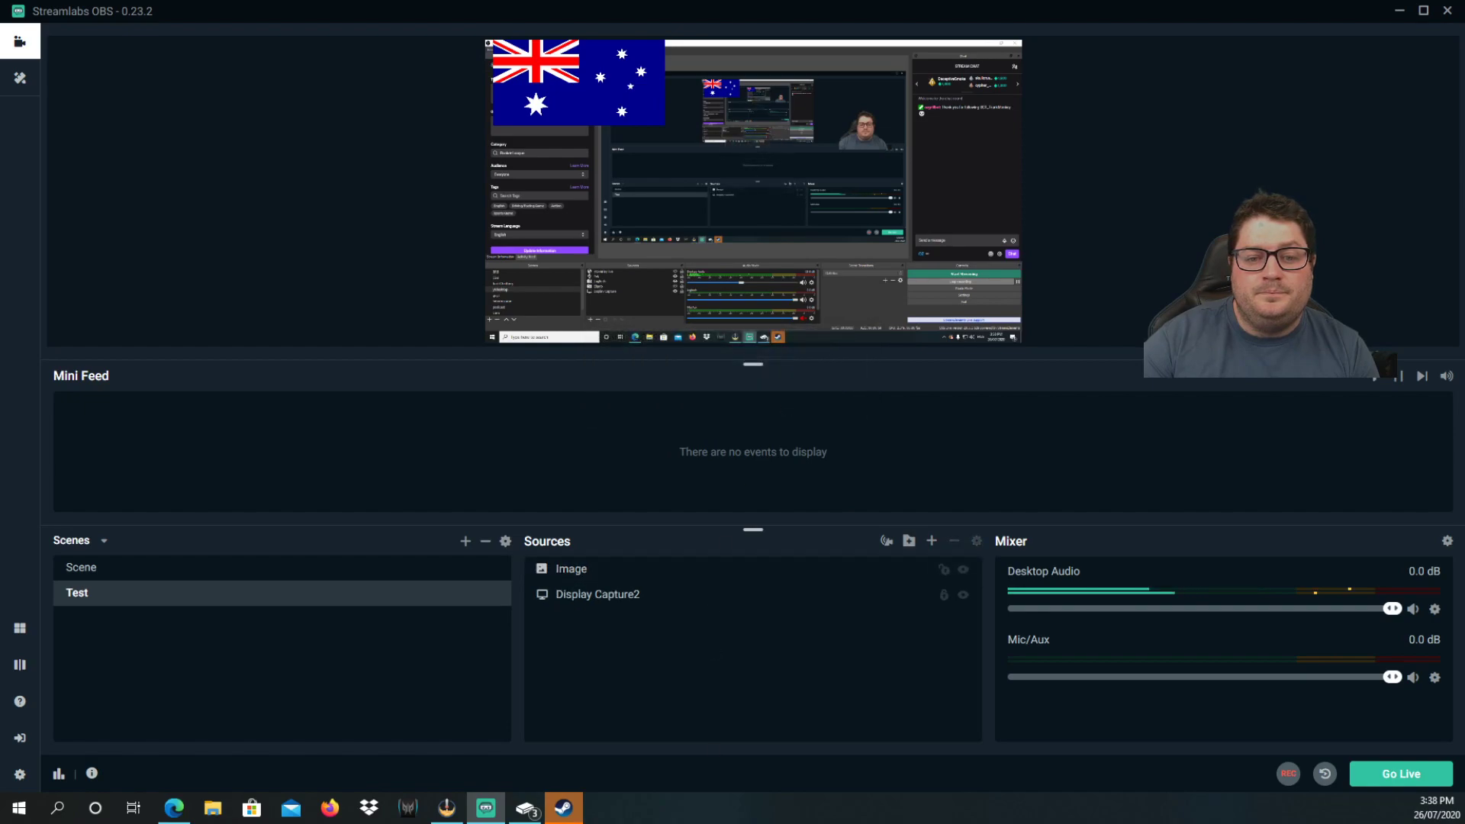
pyautogui.click(932, 541)
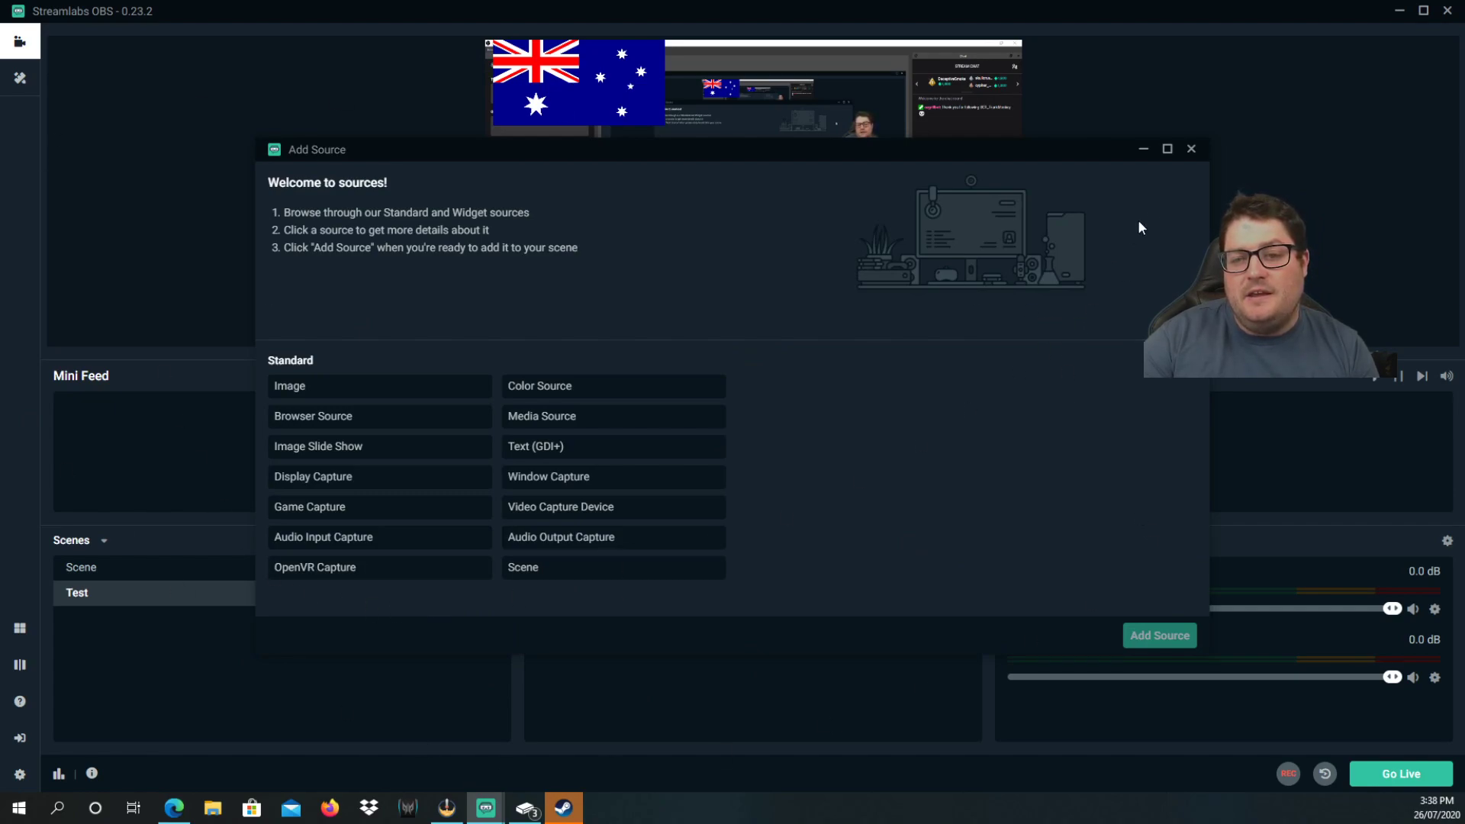
pyautogui.click(1191, 148)
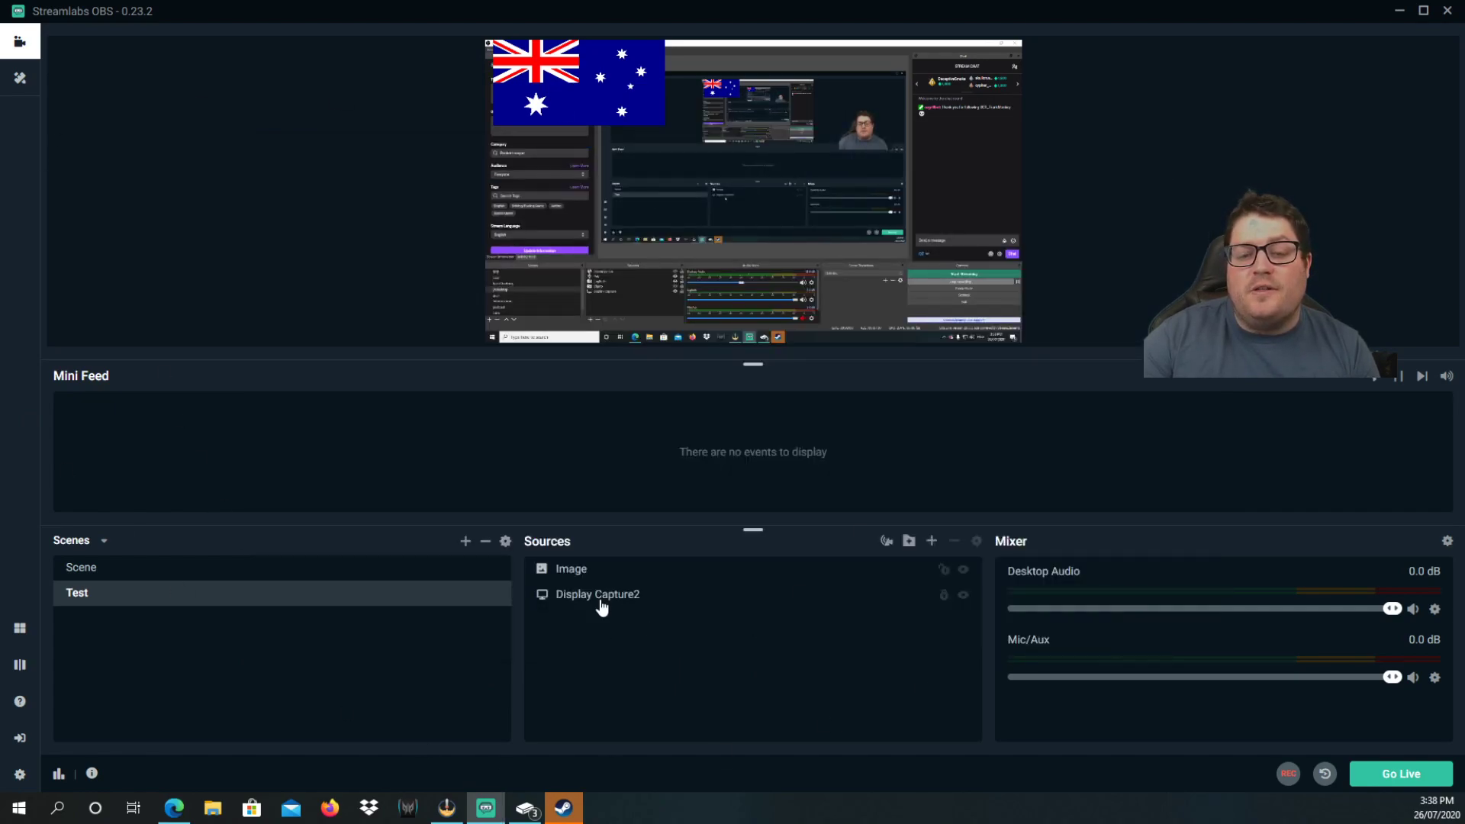
pyautogui.click(527, 808)
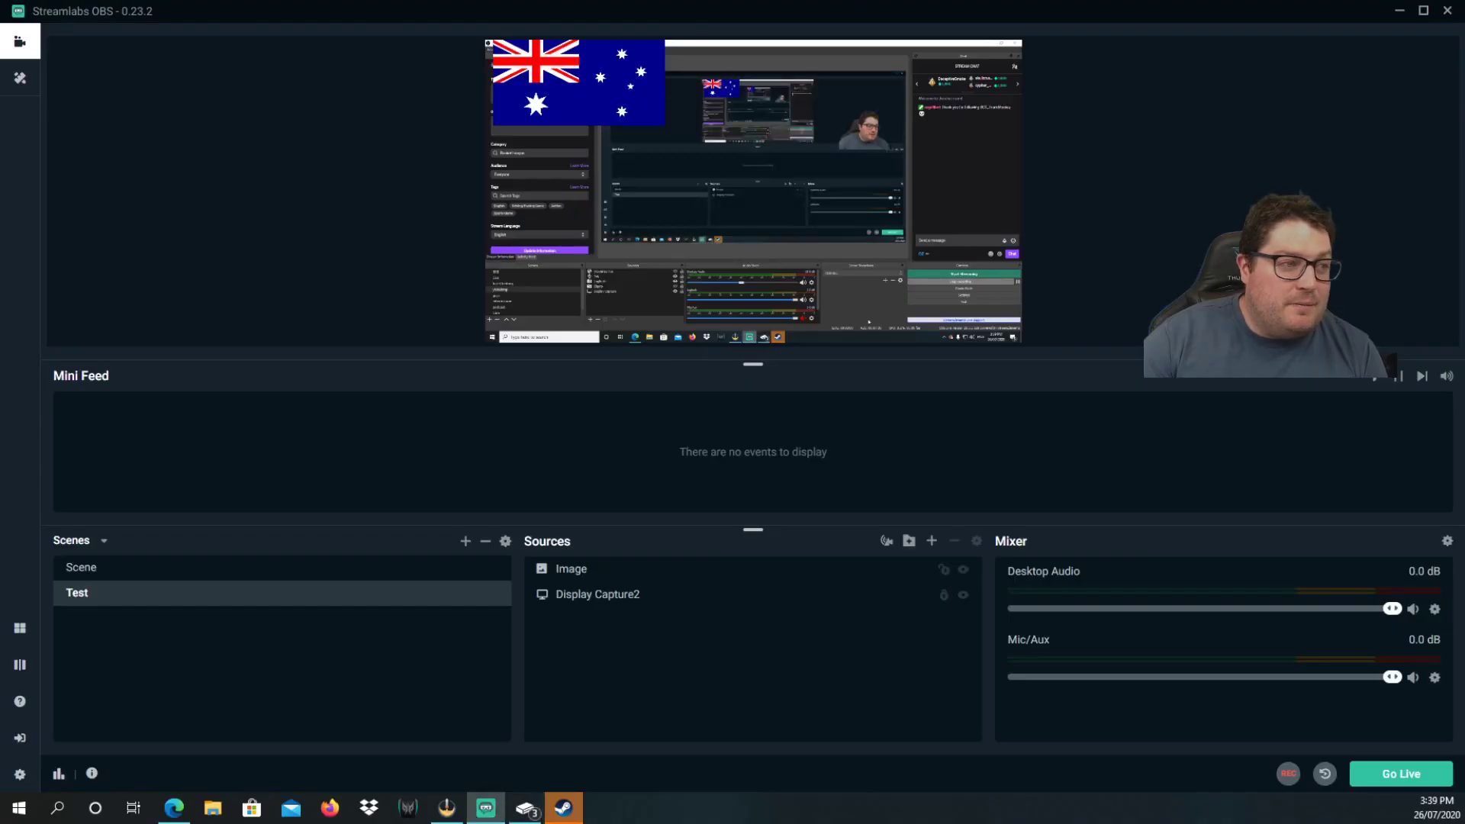
pyautogui.hotkey('alt', 'Tab')
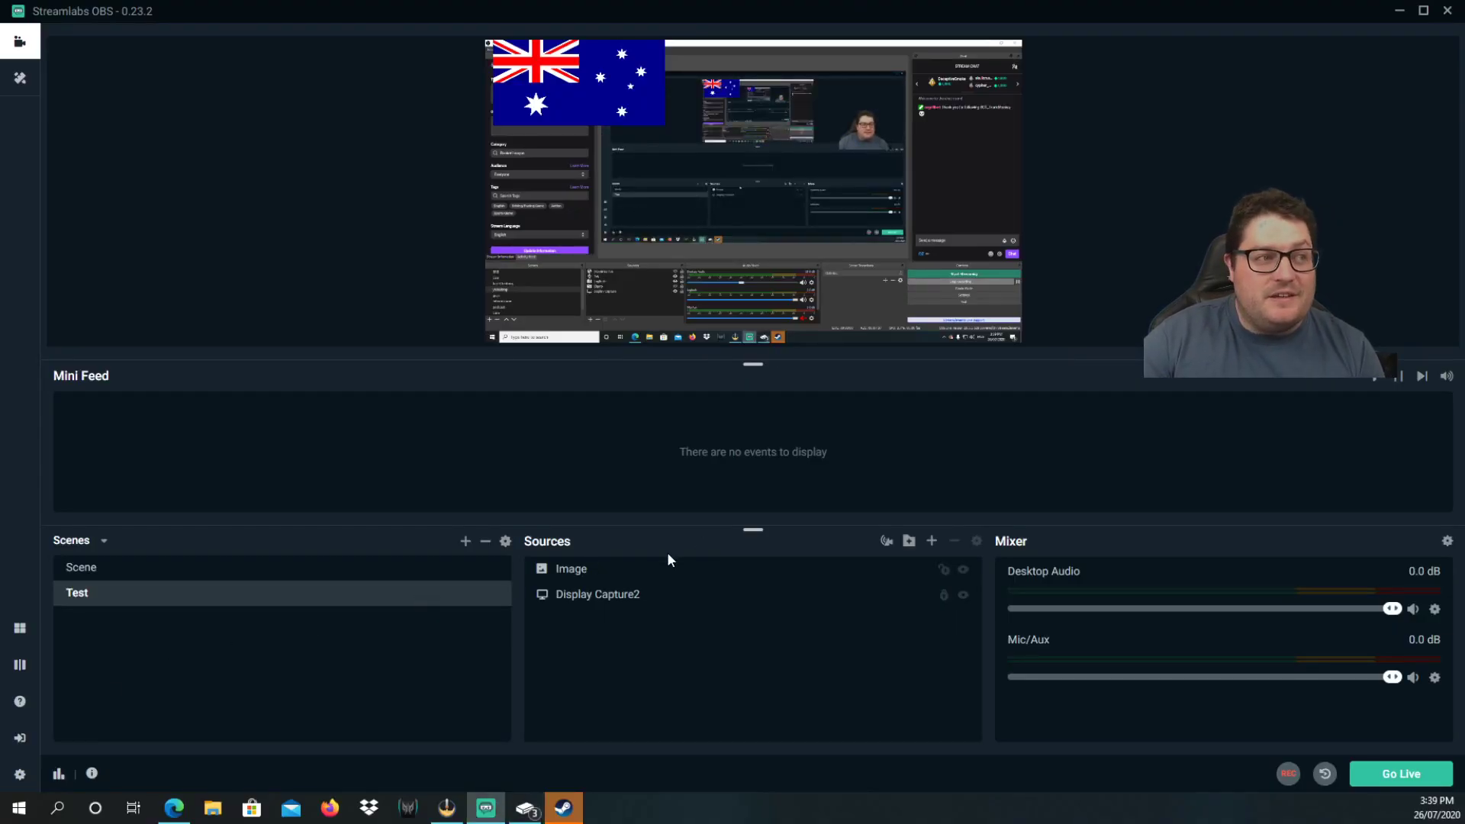